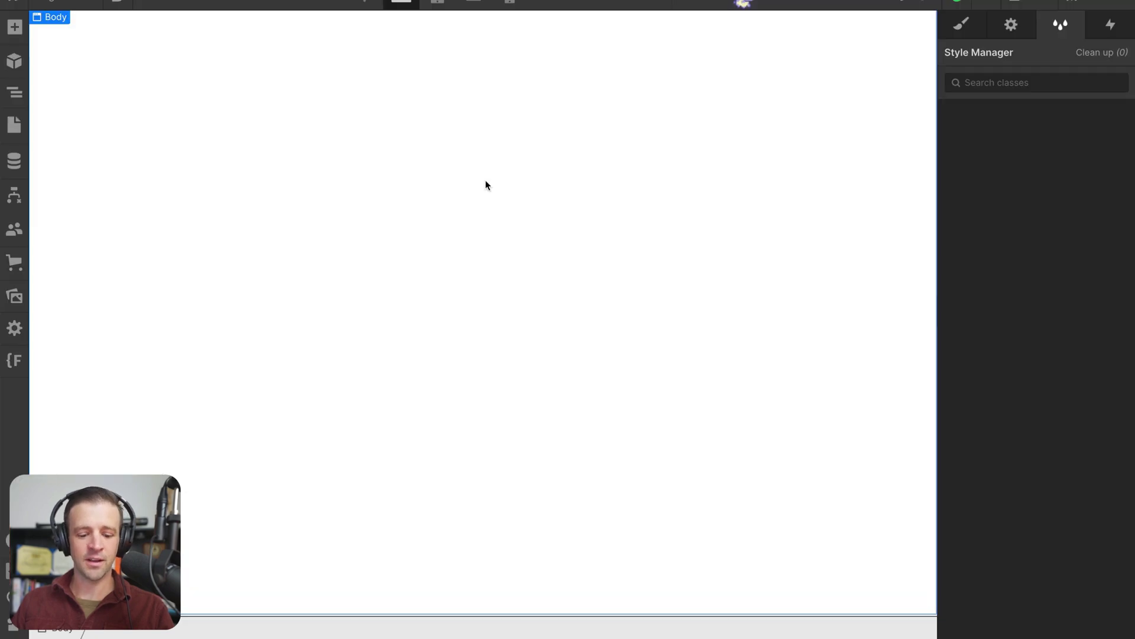
Step: Paste the copied FAQ 1 component into the page body, dismiss the interaction rename notice and show the style settings
{"action": "key", "text": "ctrl+v"}
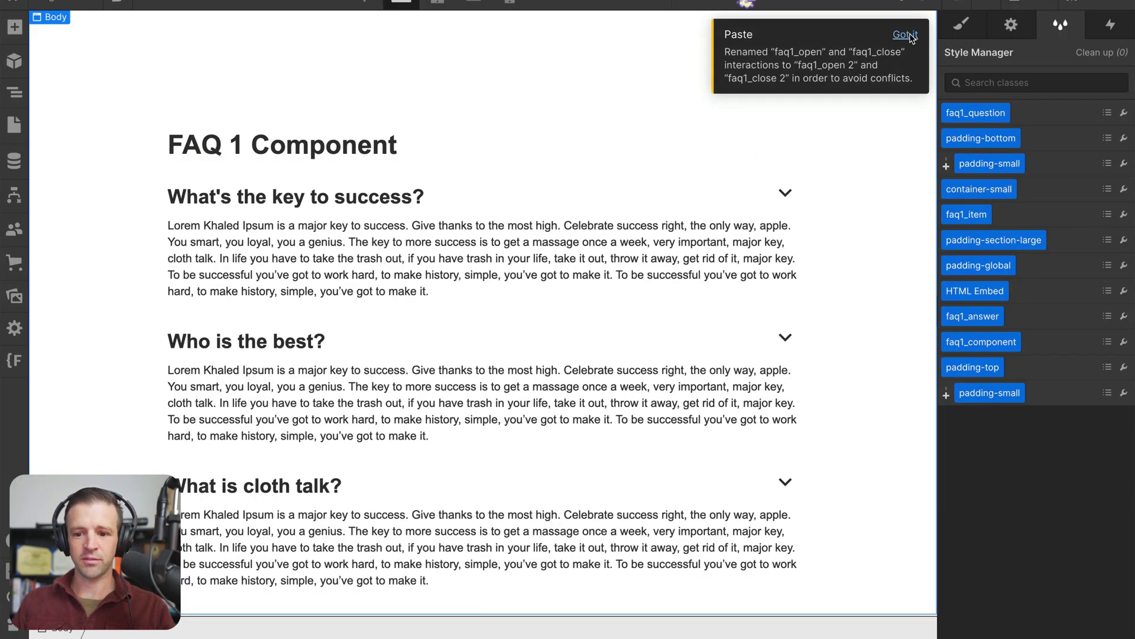
{"action": "left_click", "coordinate": [905, 35]}
{"action": "left_click", "coordinate": [961, 25]}
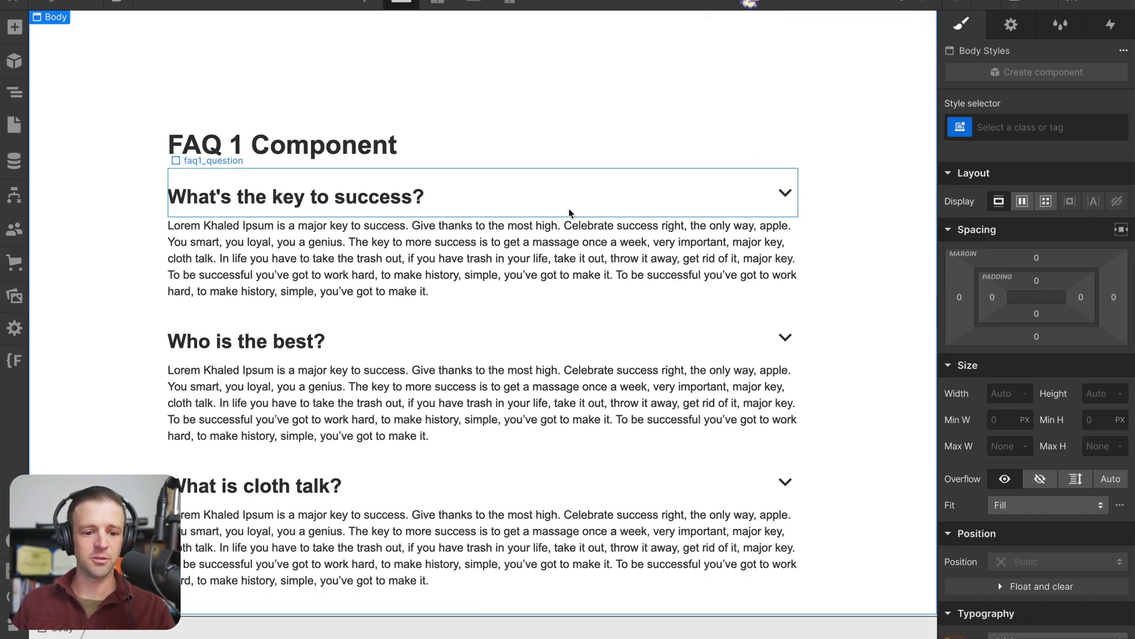
Step: Locate the first faq1_question in the element tree and expand the second and third faq1_item to inspect their structure
{"action": "left_click", "coordinate": [499, 192]}
{"action": "key", "text": "z"}
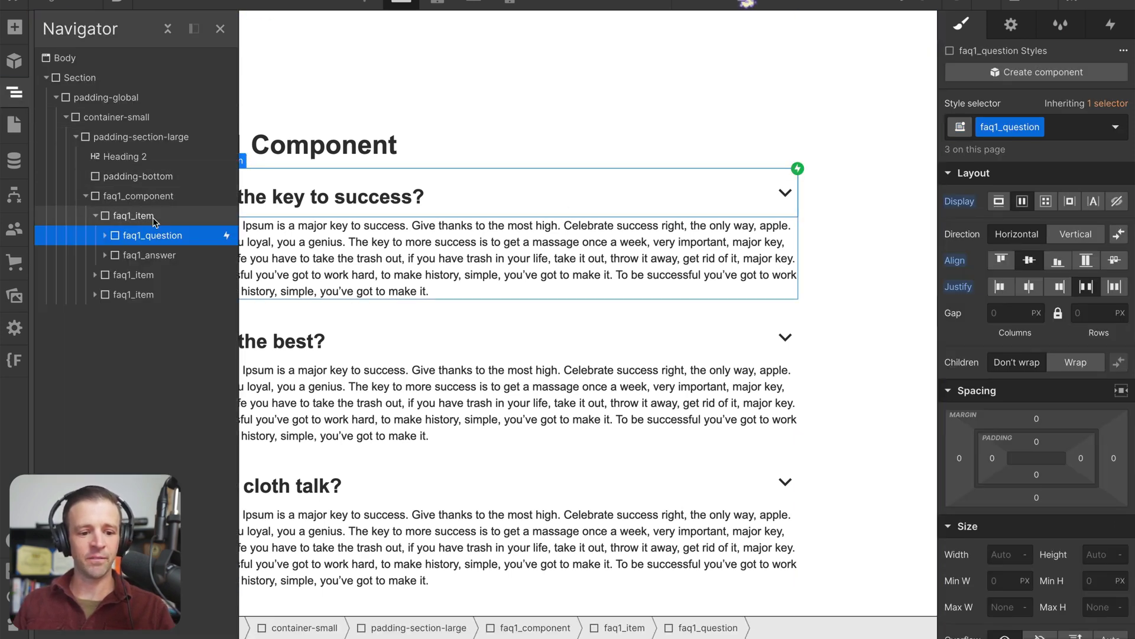
{"action": "left_click", "coordinate": [95, 275]}
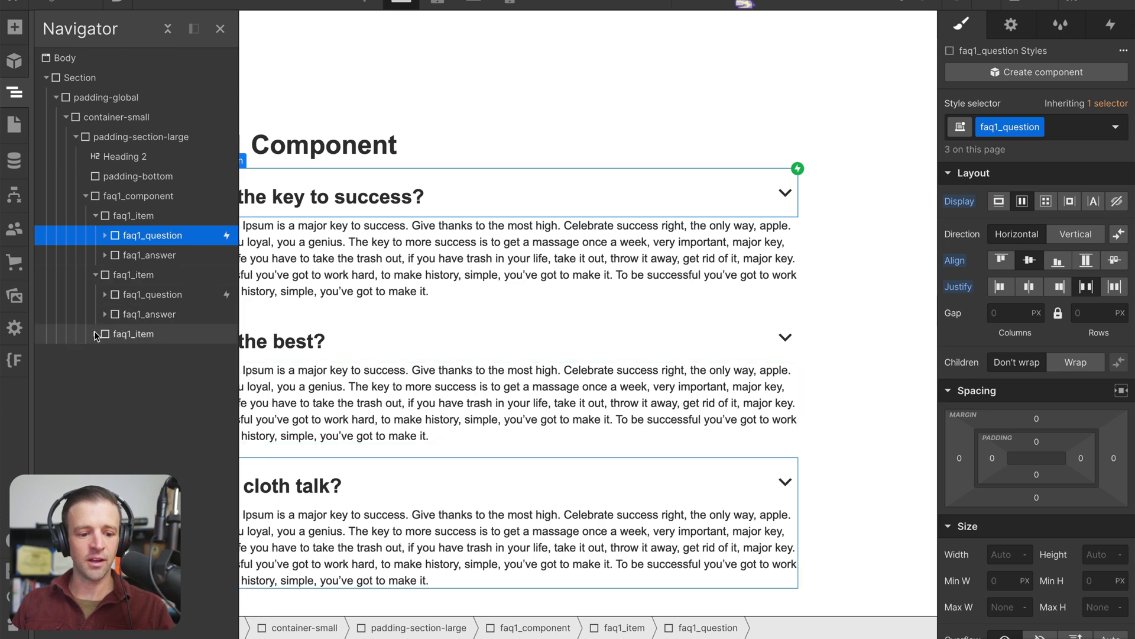
{"action": "left_click", "coordinate": [94, 334]}
Step: Preview the page and test opening and closing each of the three FAQ questions
{"action": "left_click", "coordinate": [148, 4]}
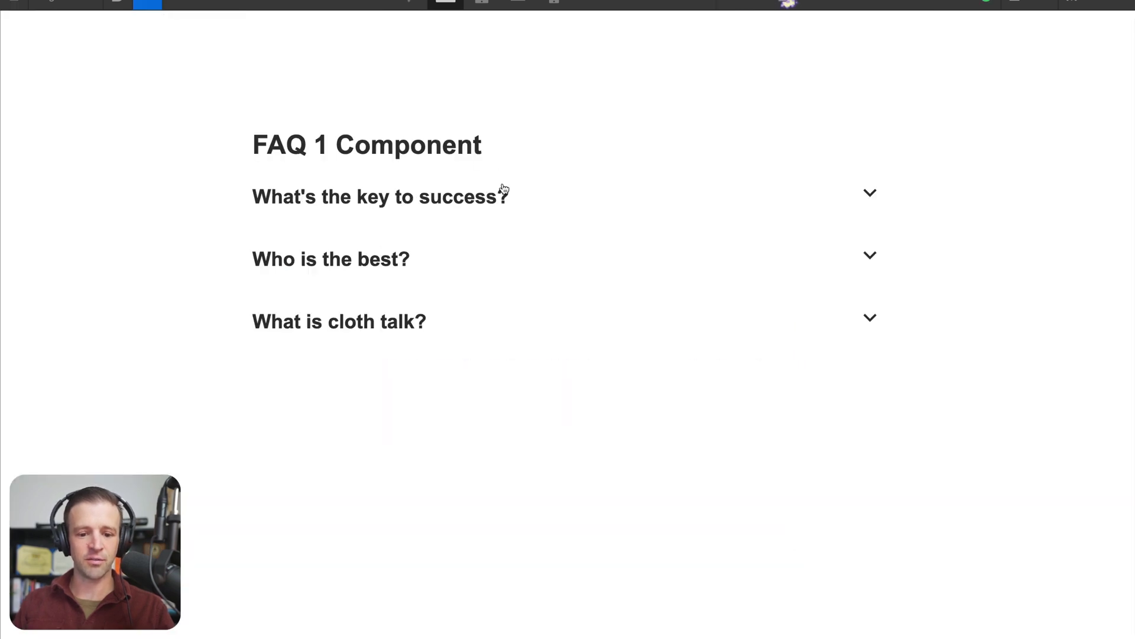
{"action": "left_click", "coordinate": [507, 197]}
{"action": "left_click", "coordinate": [504, 207]}
{"action": "left_click", "coordinate": [499, 255]}
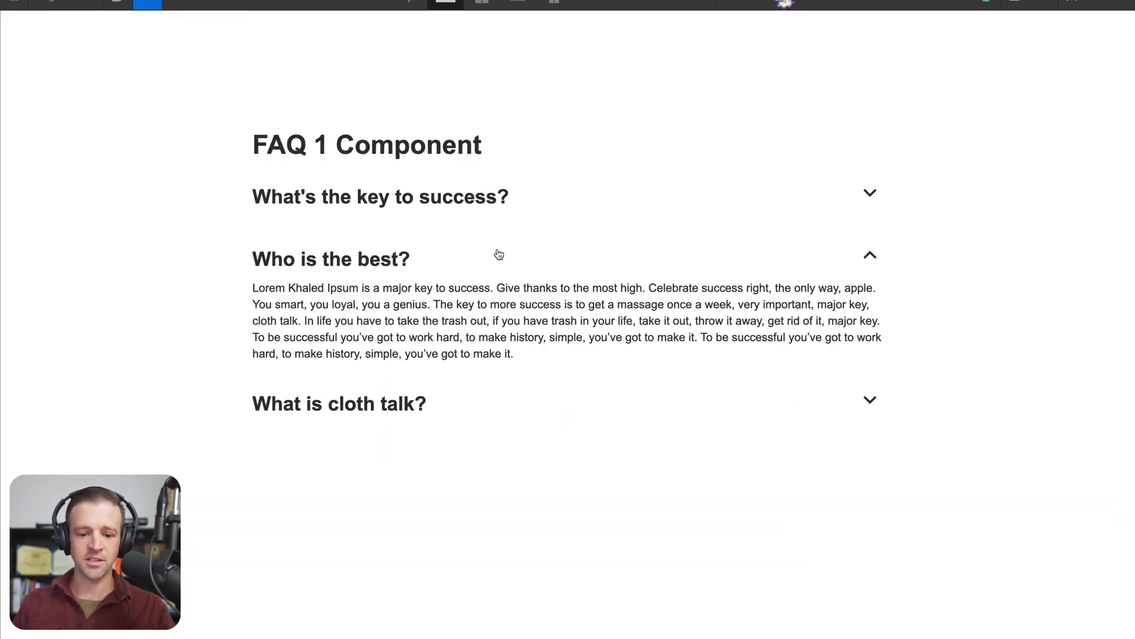
{"action": "left_click", "coordinate": [499, 255]}
{"action": "left_click", "coordinate": [502, 320]}
{"action": "left_click", "coordinate": [502, 320]}
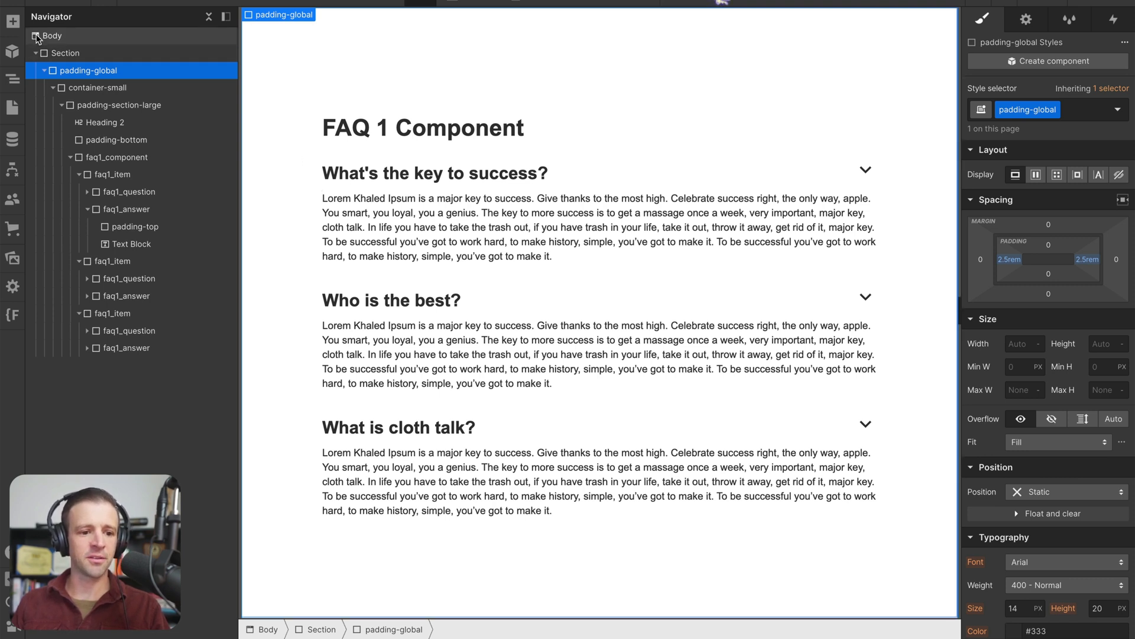
Step: Add an HTML Embed directly under Body with a style rule ".faq1_question:hover ~ .faq1_answer" that sets height: auto
{"action": "left_click", "coordinate": [12, 21]}
{"action": "scroll", "coordinate": [147, 417], "scroll_direction": "down", "scroll_amount": 10}
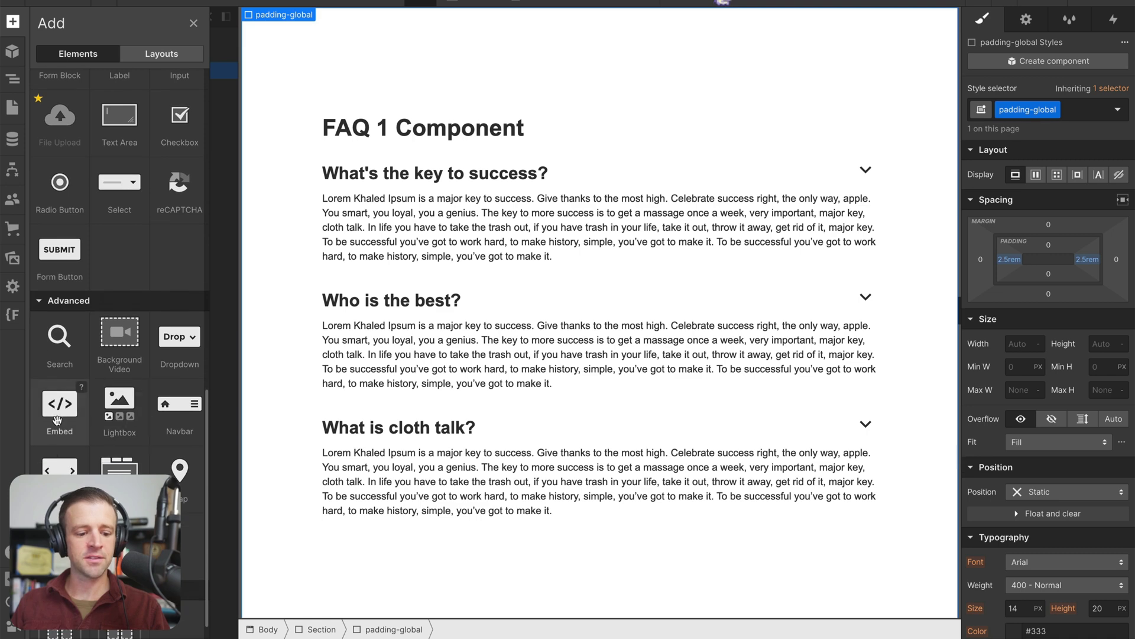
{"action": "left_click_drag", "start_coordinate": [59, 414], "coordinate": [59, 52]}
{"action": "type", "text": "<style> .faq1_question:hover ~ .faq1_answer {   height: auto } </style>"}
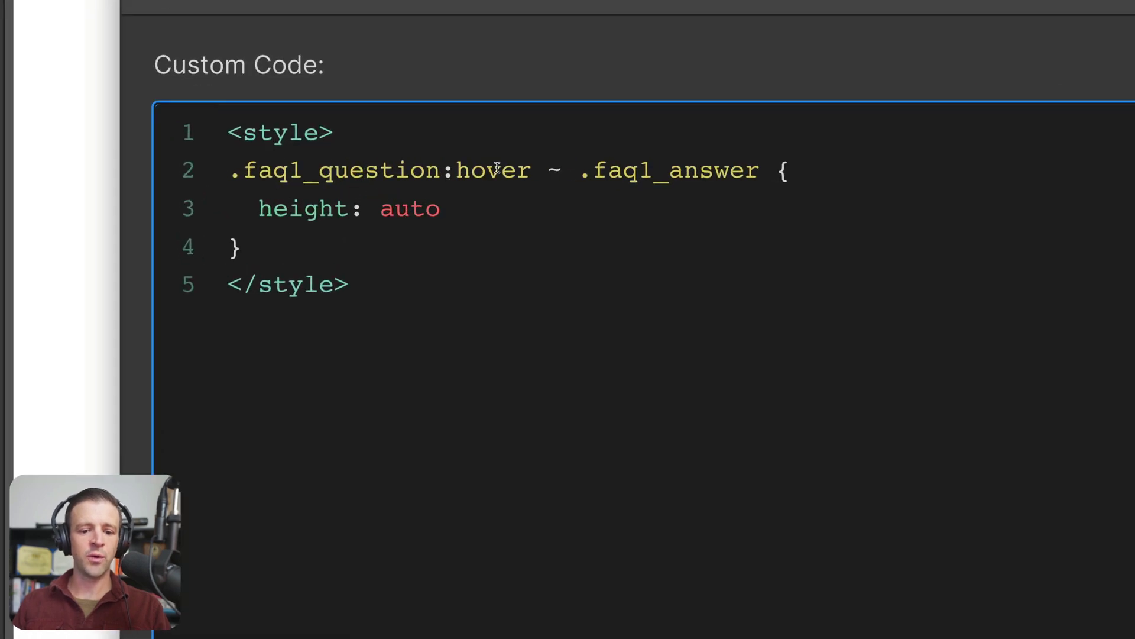
Step: Review the question selector, sibling combinator, answer selector and height property in the embed code, and save and close it
{"action": "left_click", "coordinate": [243, 171]}
{"action": "left_click_drag", "start_coordinate": [242, 171], "coordinate": [437, 172]}
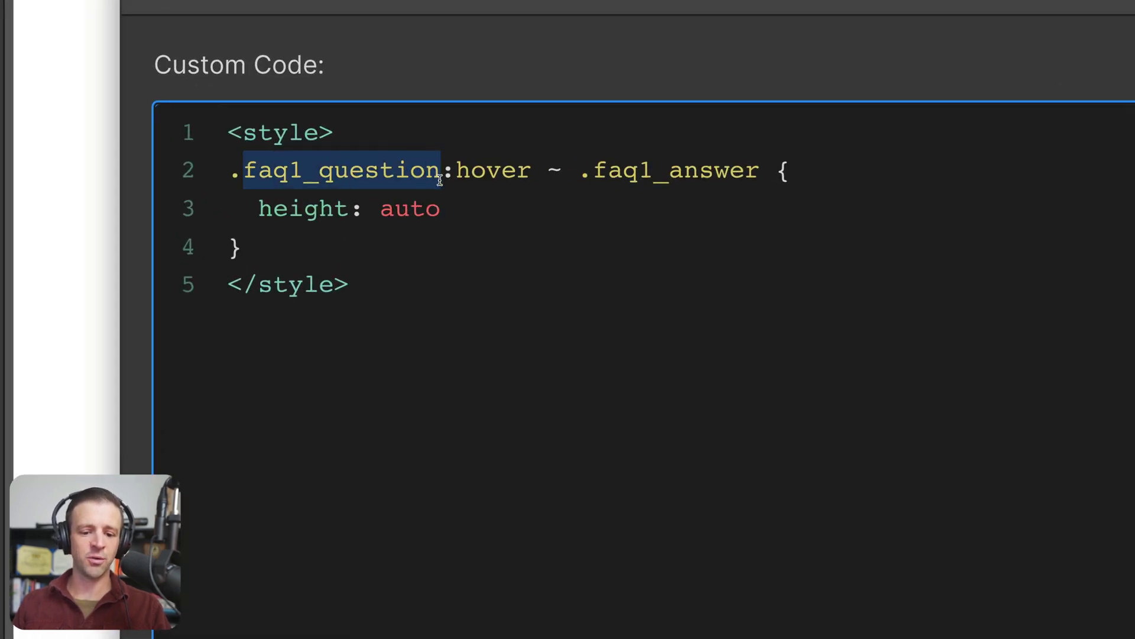
{"action": "left_click", "coordinate": [536, 171]}
{"action": "double_click", "coordinate": [560, 171]}
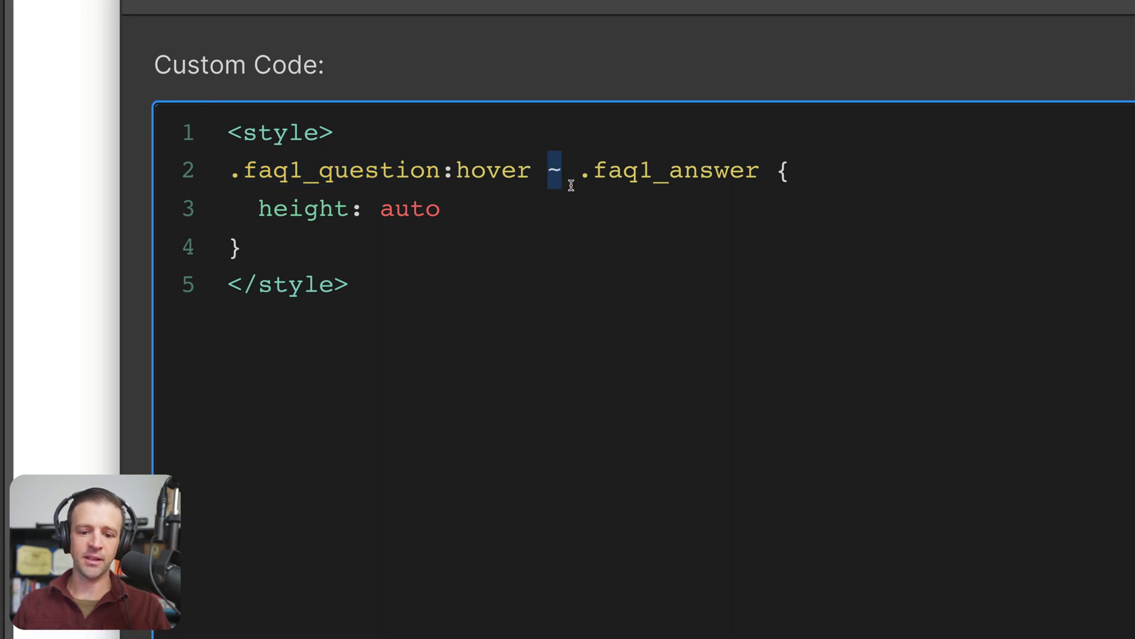
{"action": "left_click_drag", "start_coordinate": [579, 171], "coordinate": [755, 177]}
{"action": "left_click", "coordinate": [680, 196]}
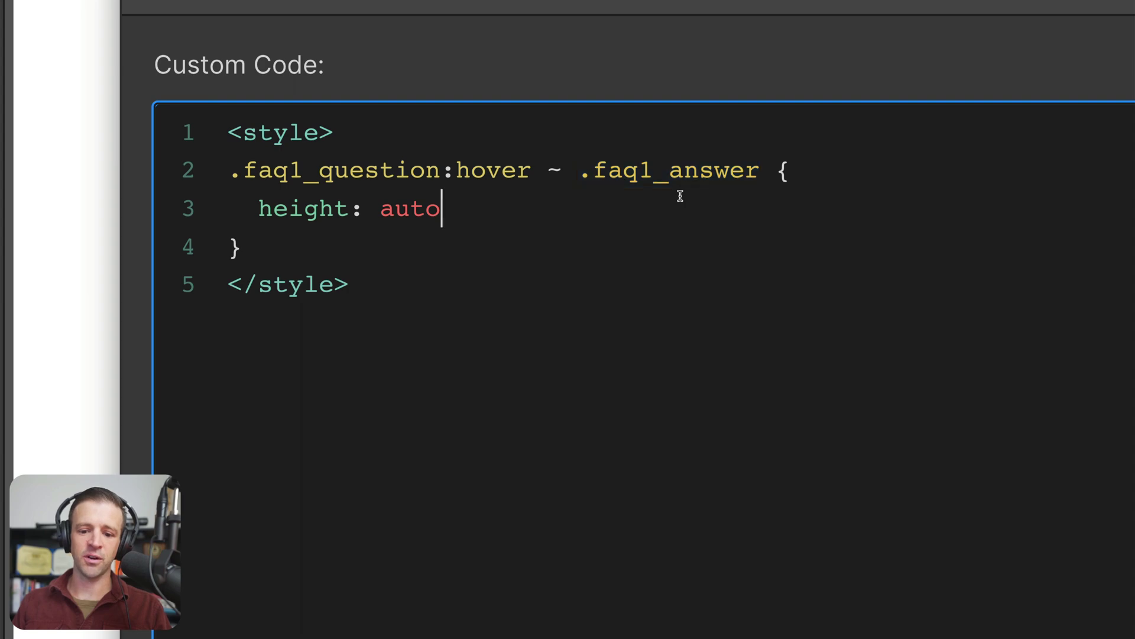
{"action": "left_click_drag", "start_coordinate": [263, 208], "coordinate": [346, 214]}
{"action": "left_click", "coordinate": [346, 215]}
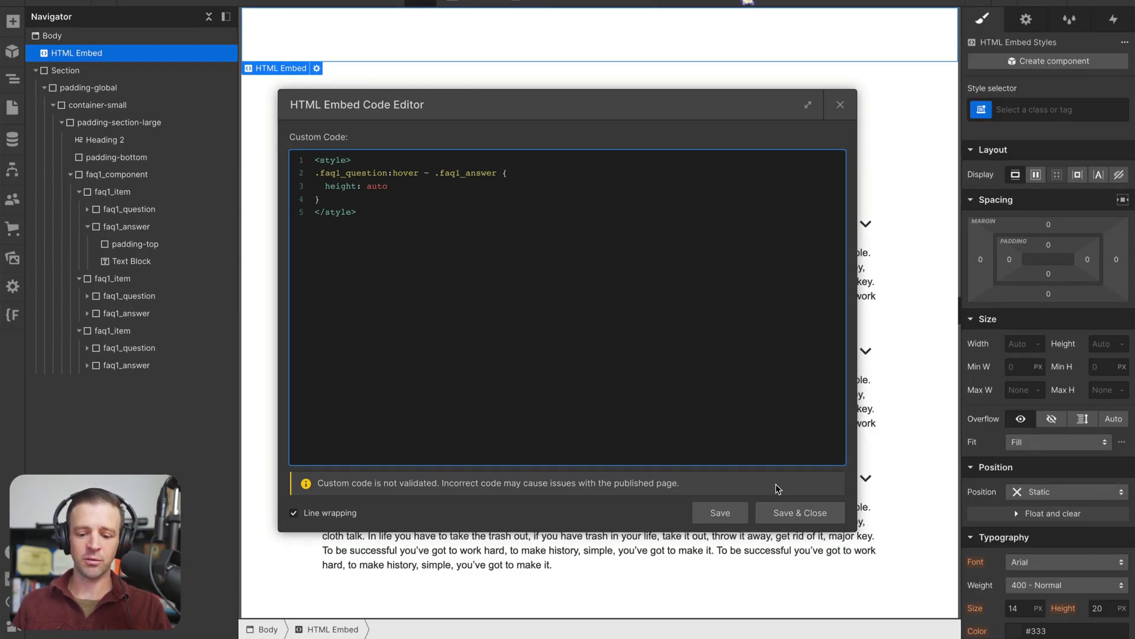
{"action": "left_click", "coordinate": [792, 512]}
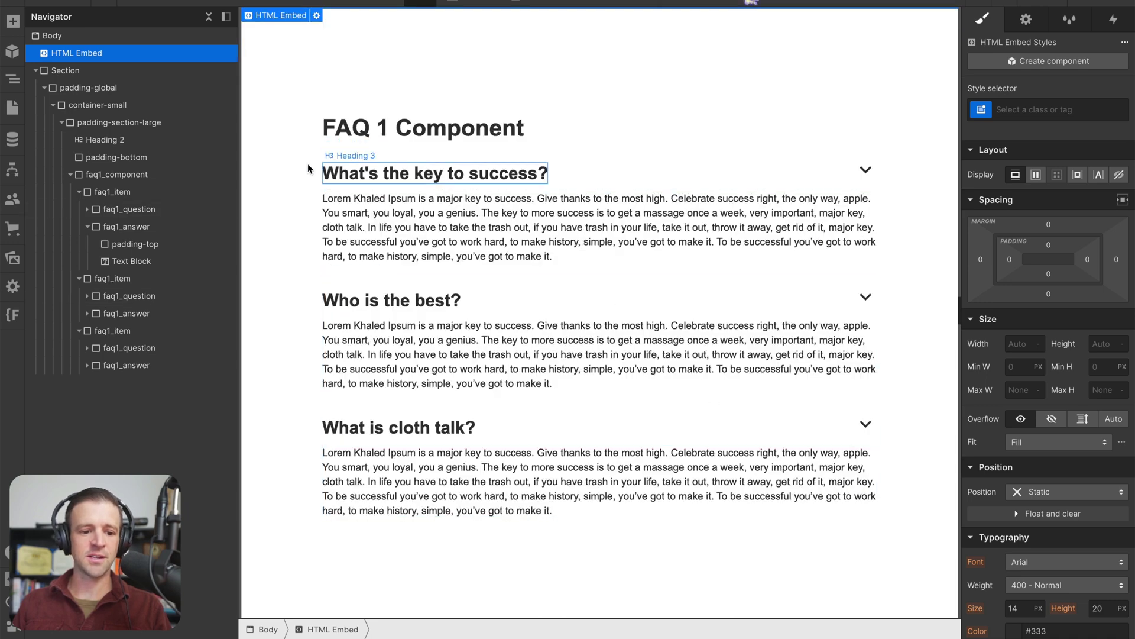
Step: Set the faq1_answer height to 0 px and test on the canvas how pointing at the questions reveals their answers
{"action": "left_click", "coordinate": [130, 227]}
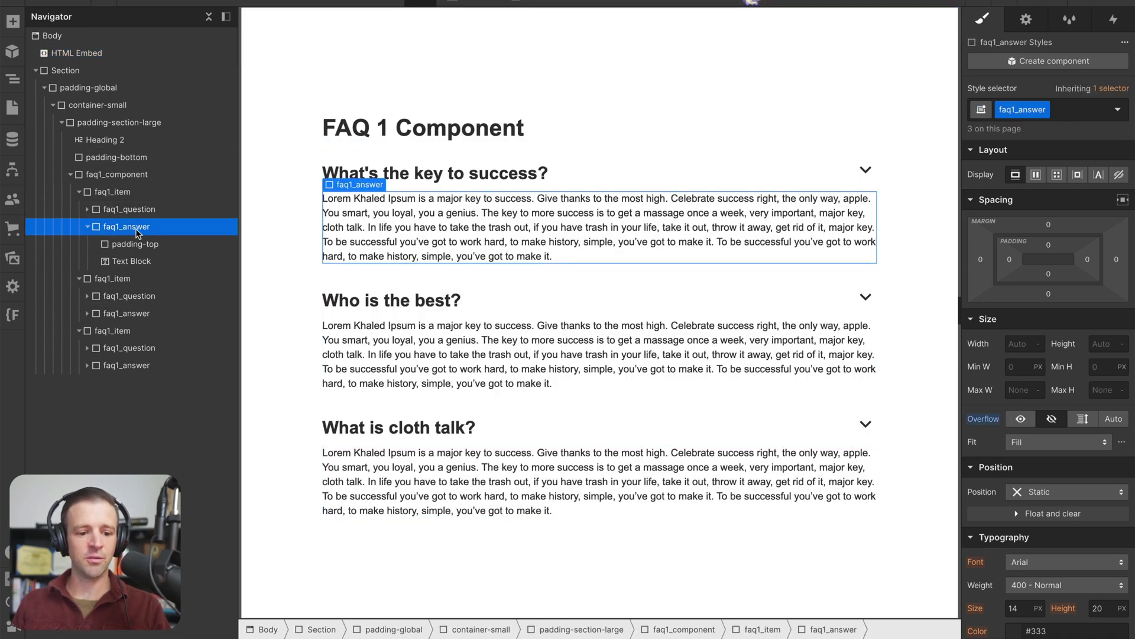
{"action": "left_click", "coordinate": [1101, 343]}
{"action": "type", "text": "0"}
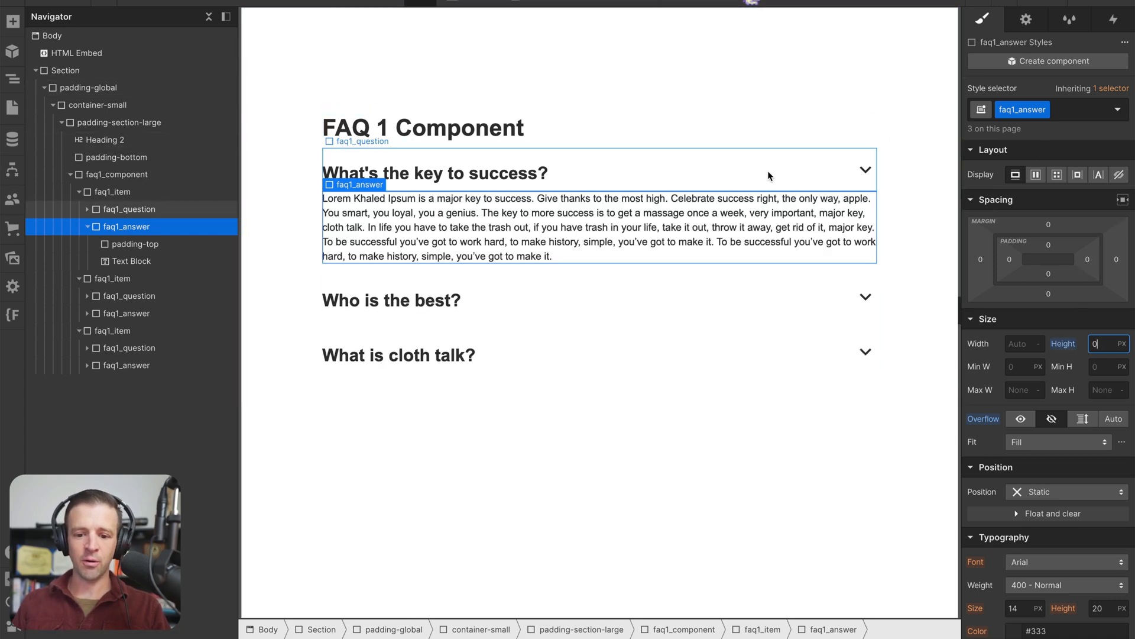
{"action": "mouse_move", "coordinate": [715, 287]}
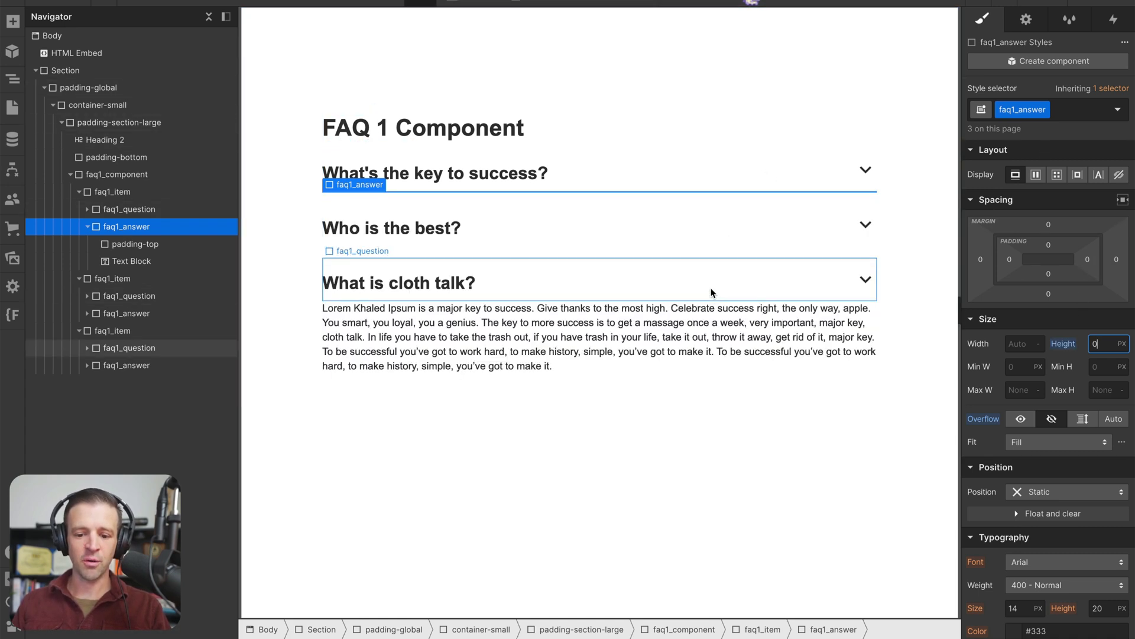
{"action": "mouse_move", "coordinate": [711, 185]}
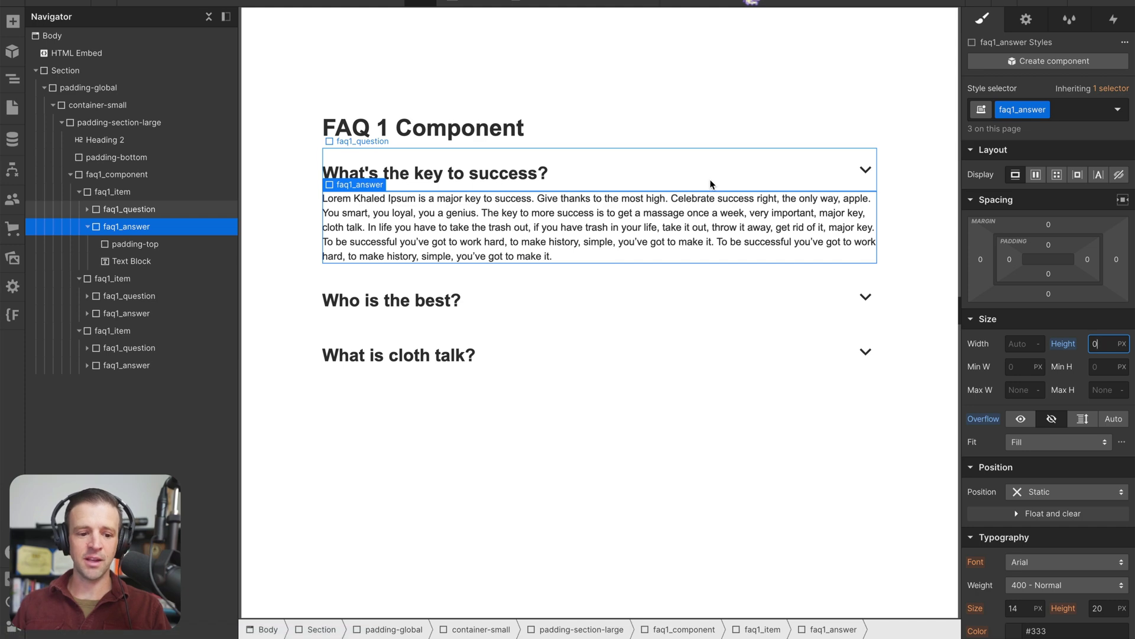
Step: Add a Height transition with a 500 ms duration to faq1_answer and test it on the questions
{"action": "scroll", "coordinate": [1058, 334], "scroll_direction": "down", "scroll_amount": 10}
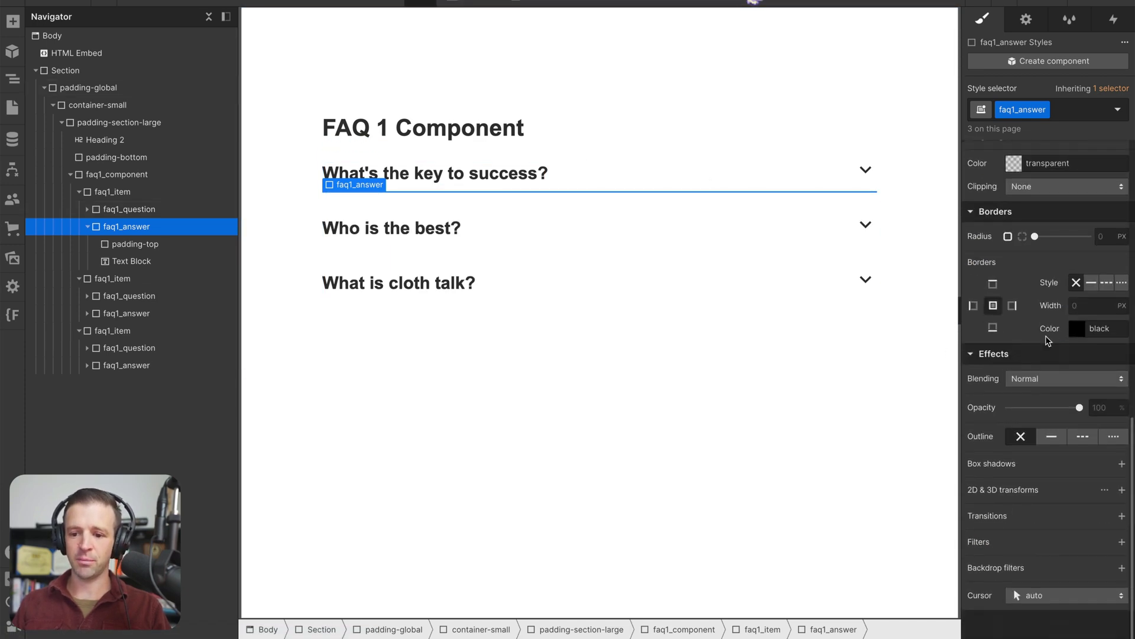
{"action": "left_click", "coordinate": [1122, 518]}
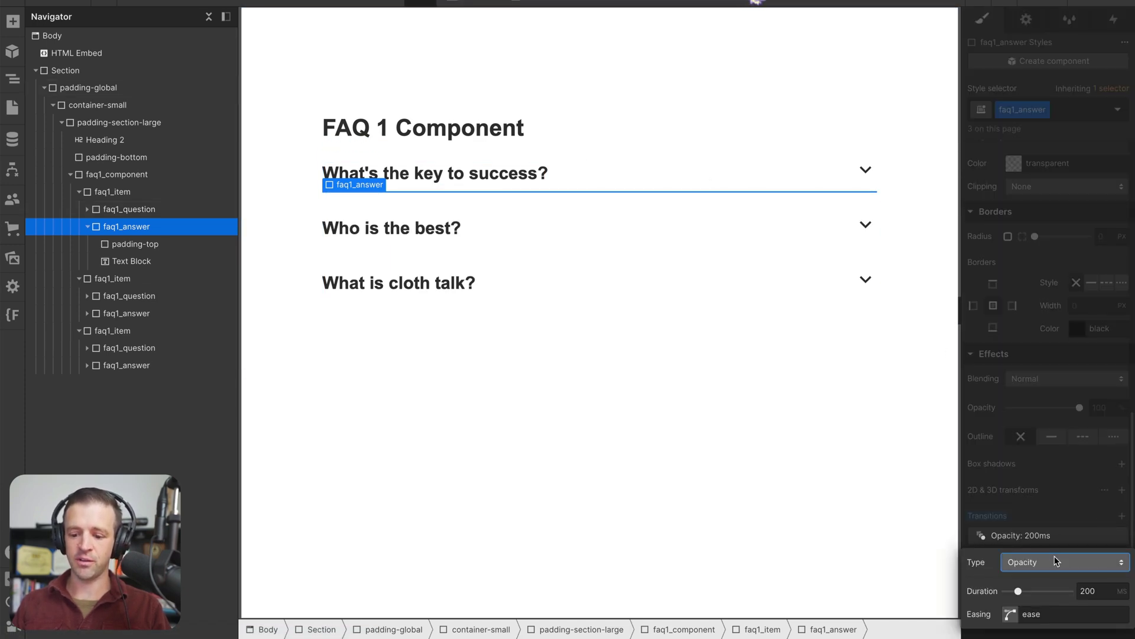
{"action": "left_click", "coordinate": [1053, 559]}
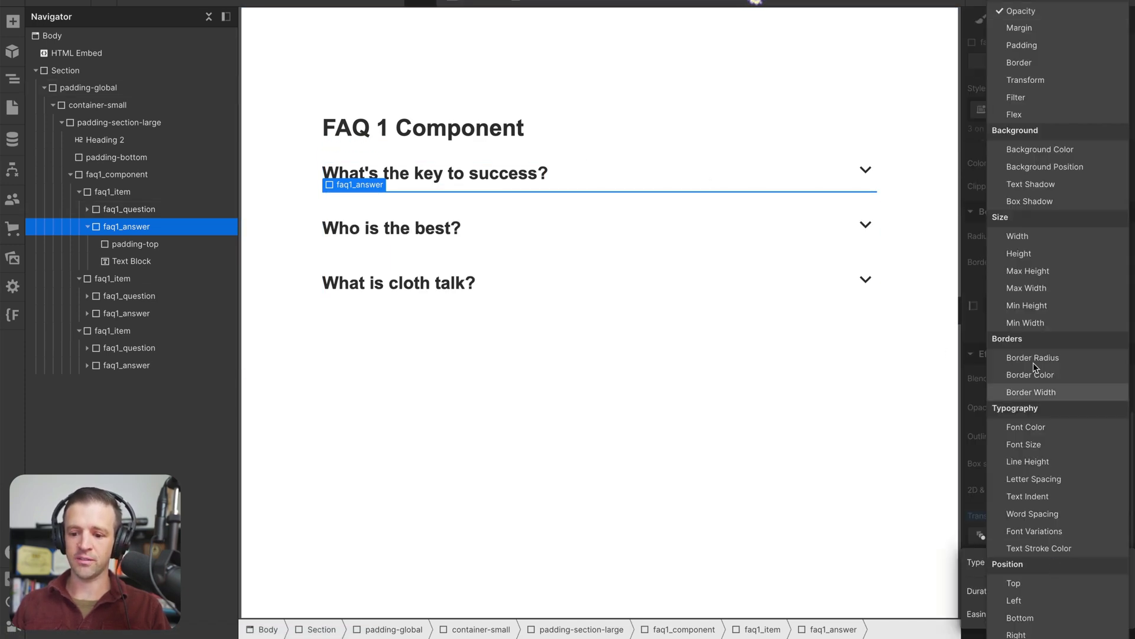
{"action": "left_click", "coordinate": [1020, 254]}
{"action": "left_click", "coordinate": [1091, 591]}
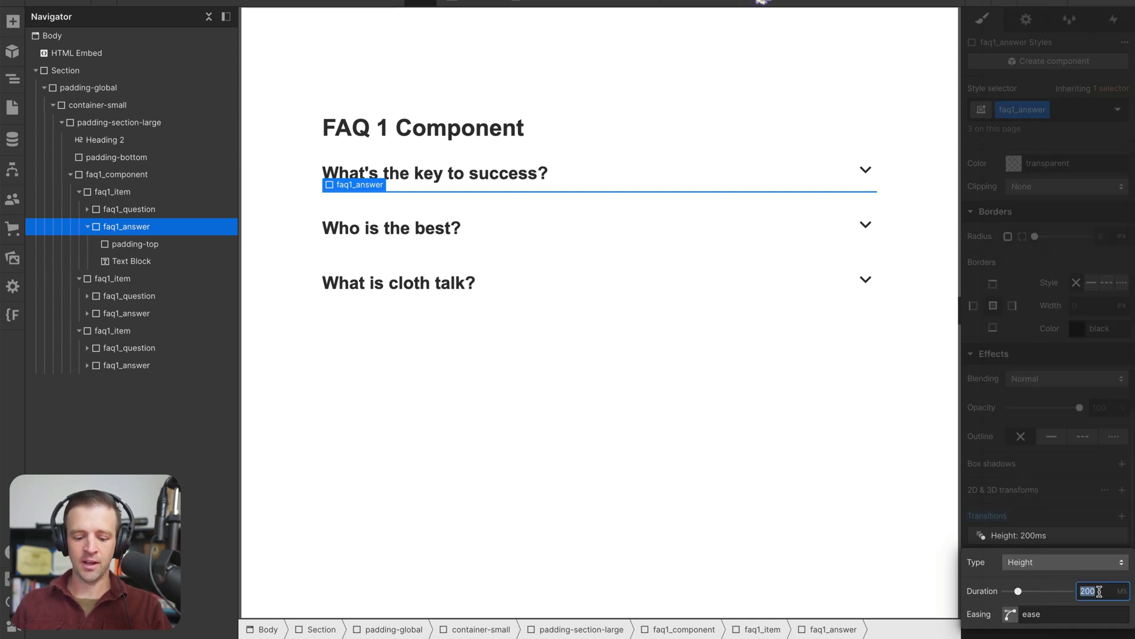
{"action": "type", "text": "5-000"}
{"action": "type", "text": "00"}
{"action": "left_click", "coordinate": [1092, 518]}
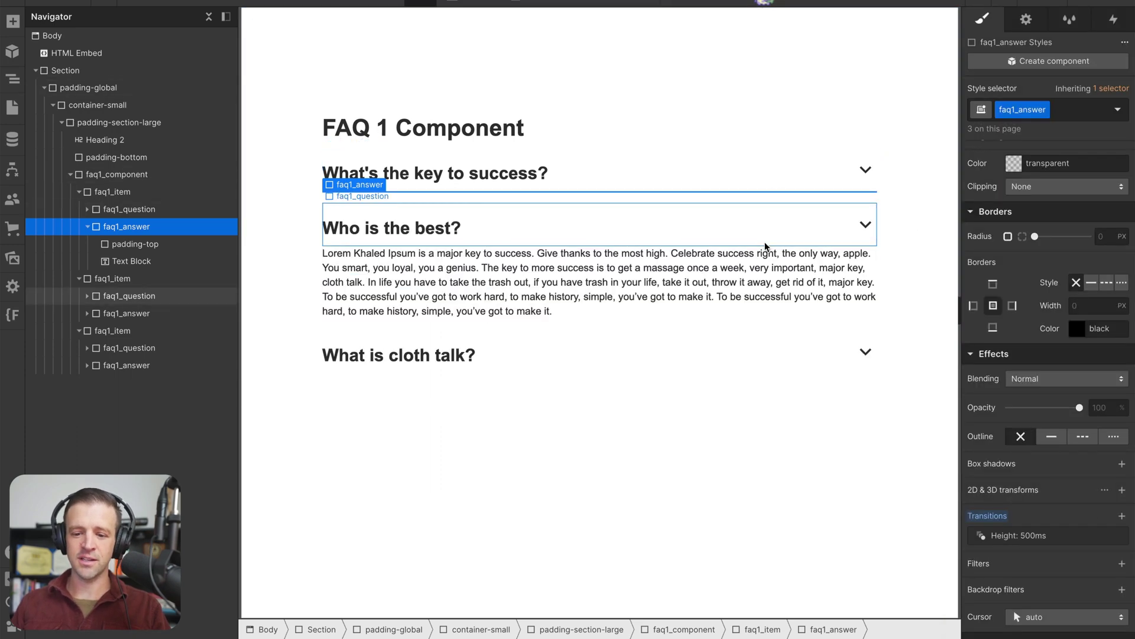
{"action": "mouse_move", "coordinate": [764, 291]}
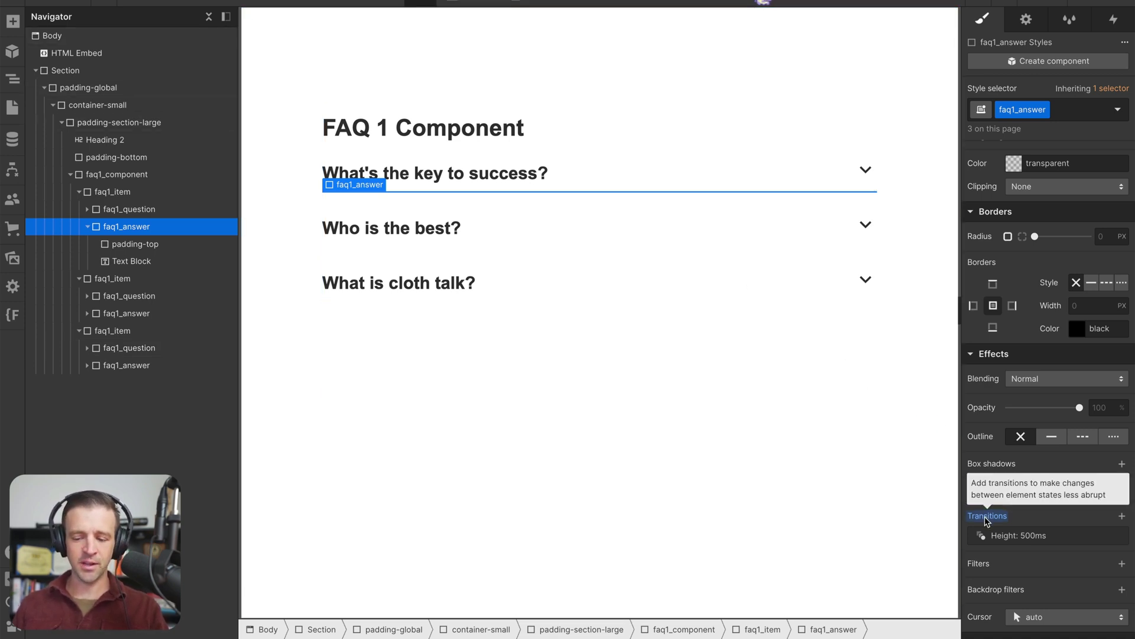
Step: Reset the faq1_answer height and delete the padding-top block inside each of the three answers
{"action": "scroll", "coordinate": [1008, 440], "scroll_direction": "up", "scroll_amount": 10}
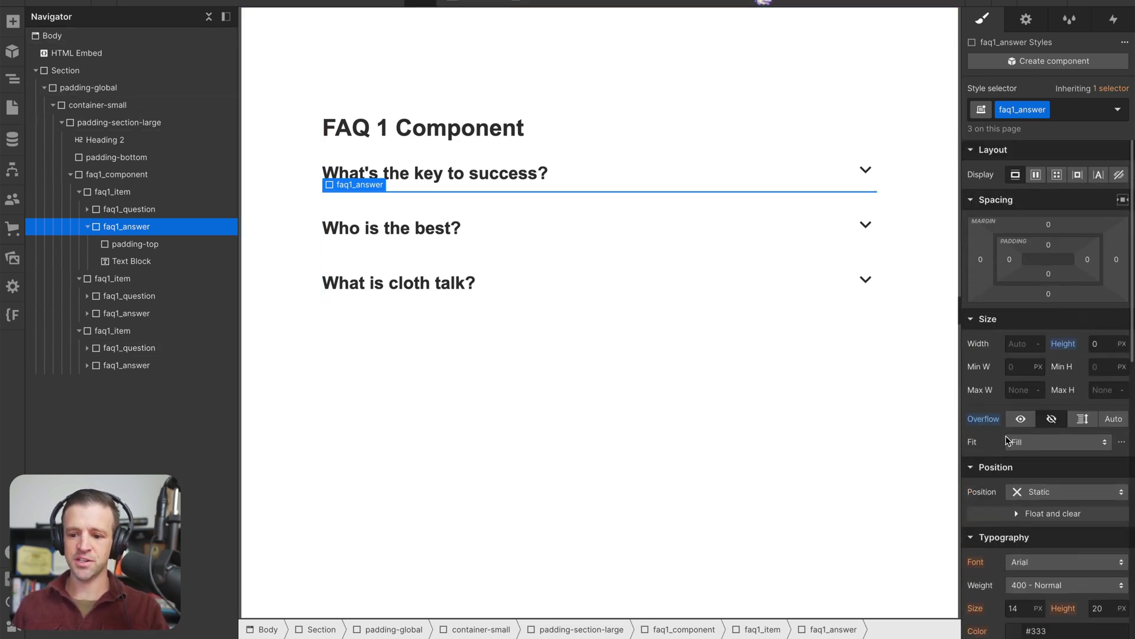
{"action": "left_click", "coordinate": [1068, 345], "text": "alt"}
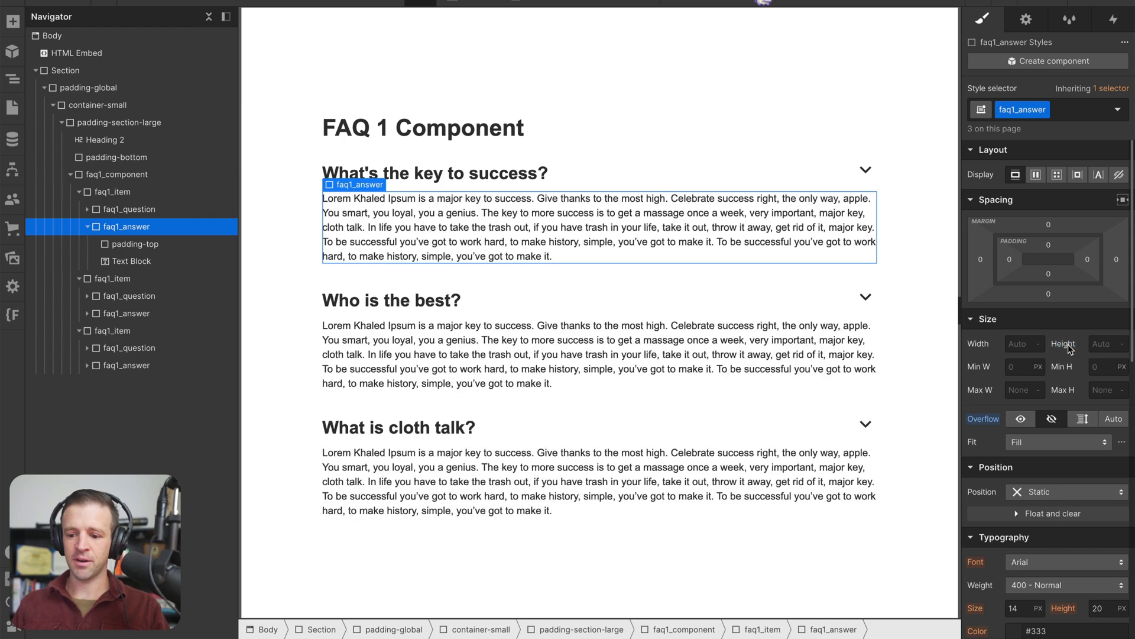
{"action": "left_click", "coordinate": [177, 242]}
{"action": "key", "text": "Delete"}
{"action": "left_click", "coordinate": [87, 296]}
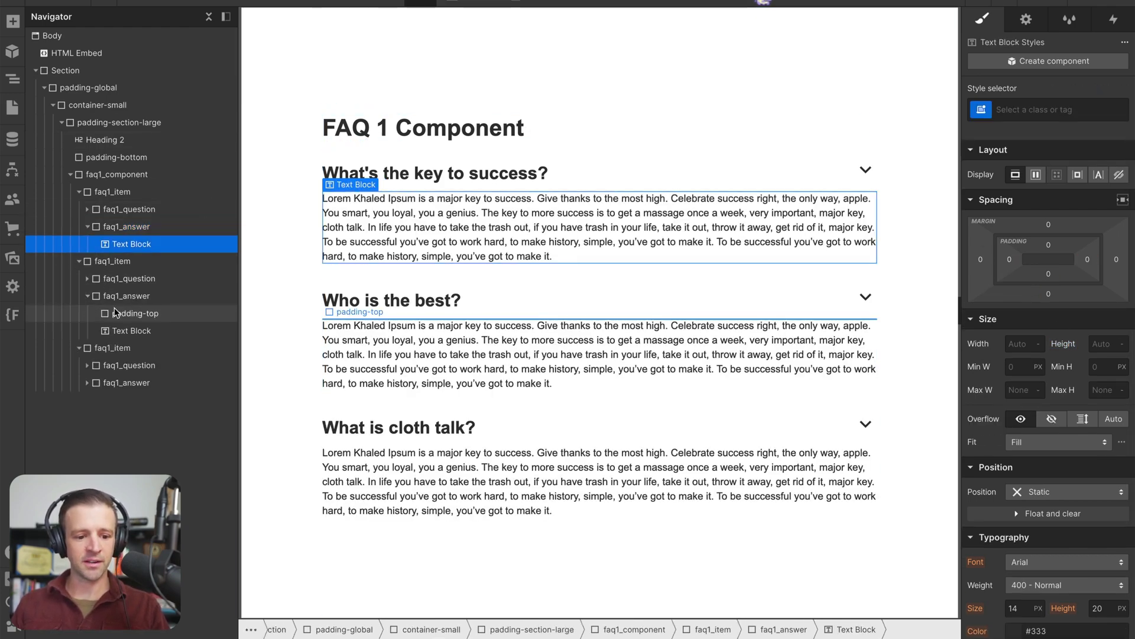
{"action": "left_click", "coordinate": [116, 313]}
{"action": "key", "text": "Delete"}
{"action": "left_click", "coordinate": [87, 365]}
{"action": "left_click", "coordinate": [119, 382]}
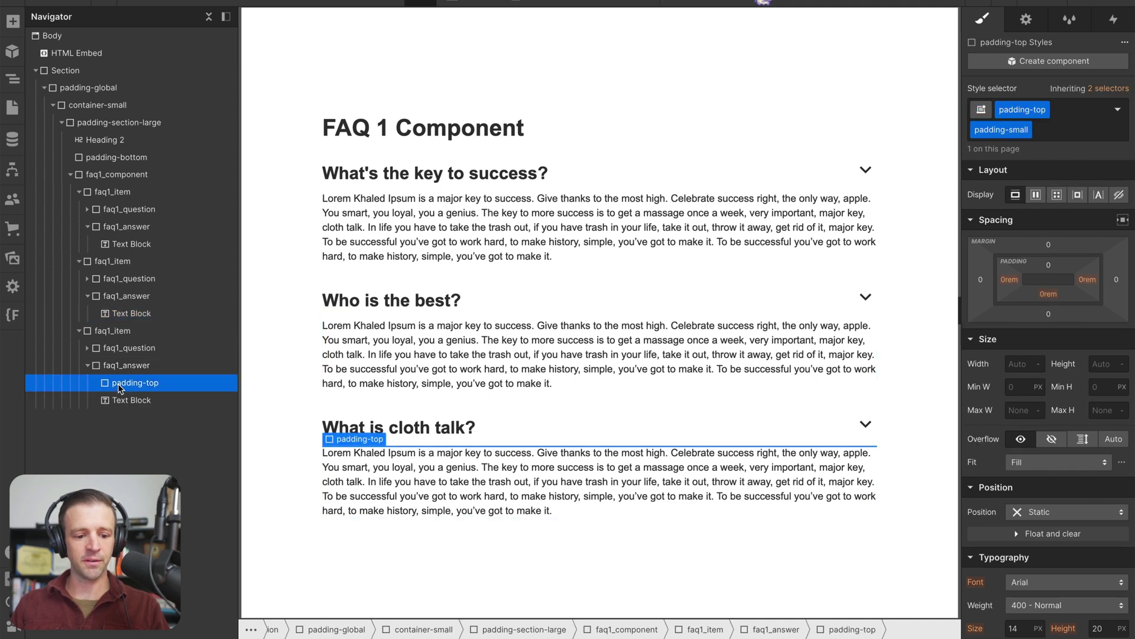
{"action": "key", "text": "Delete"}
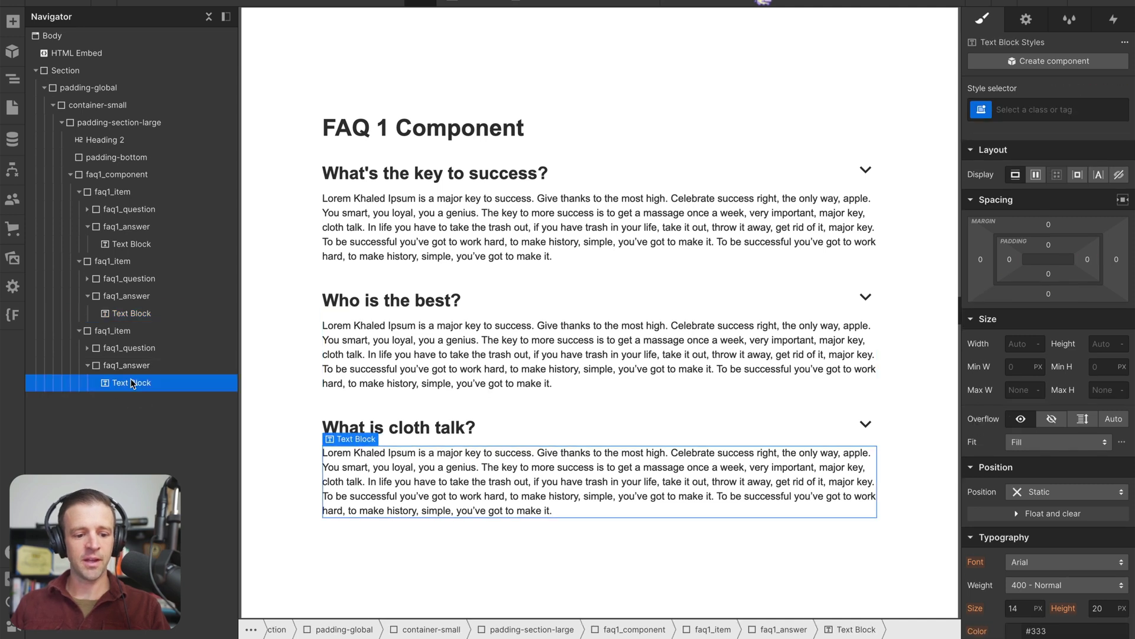
Step: Change the faq1_answer display to grid and reduce it to a single column and a single row
{"action": "left_click", "coordinate": [132, 245]}
{"action": "left_click", "coordinate": [138, 225]}
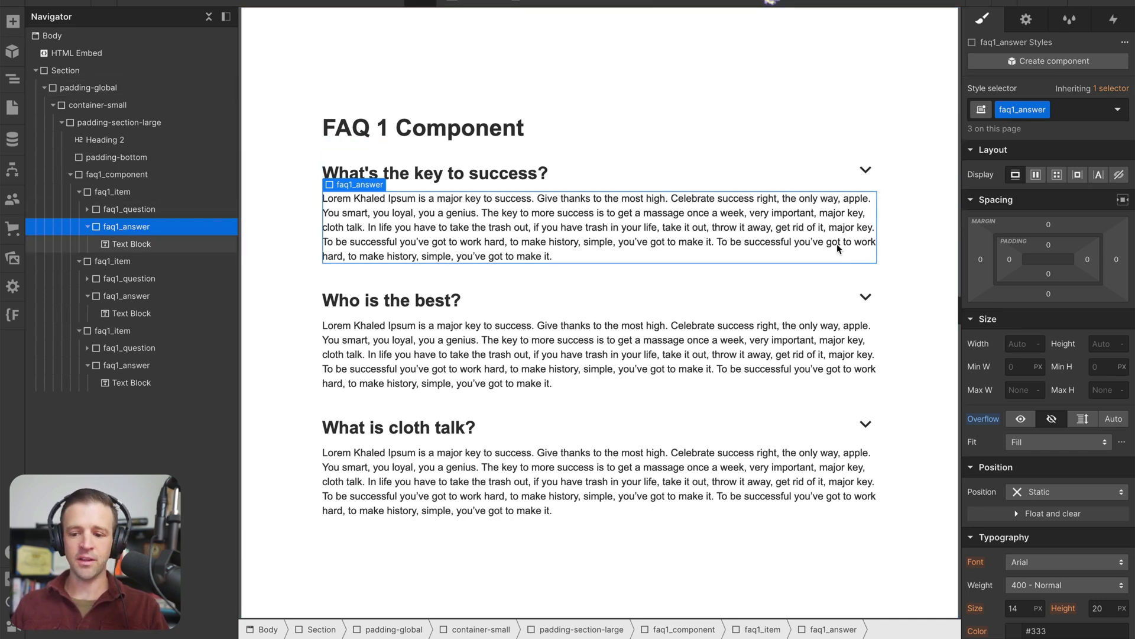
{"action": "left_click", "coordinate": [1057, 174]}
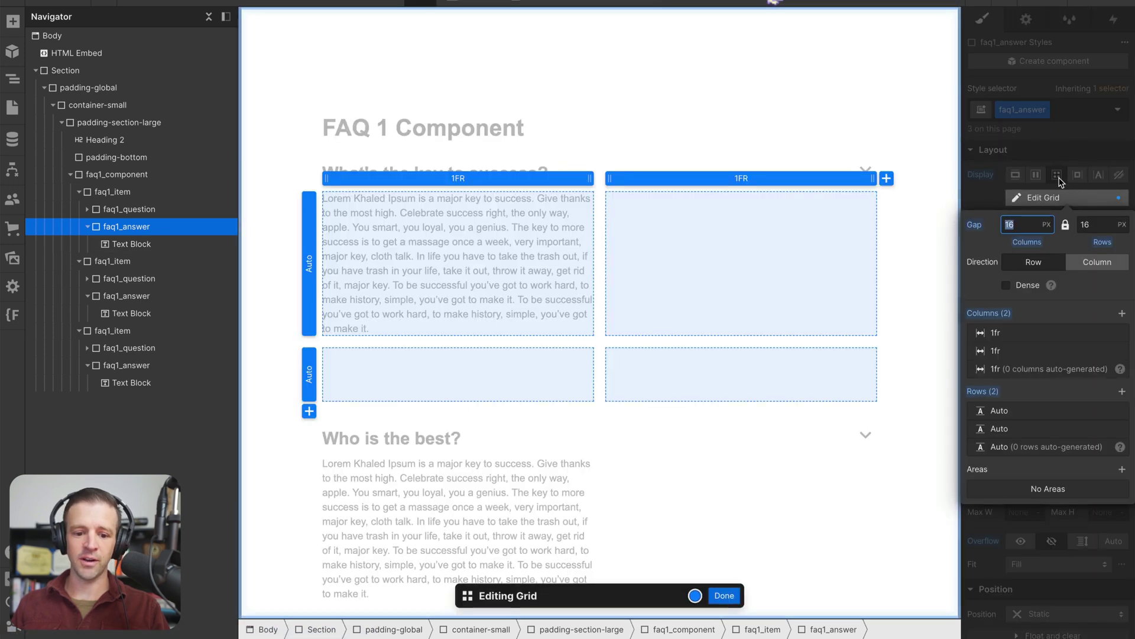
{"action": "right_click", "coordinate": [752, 177]}
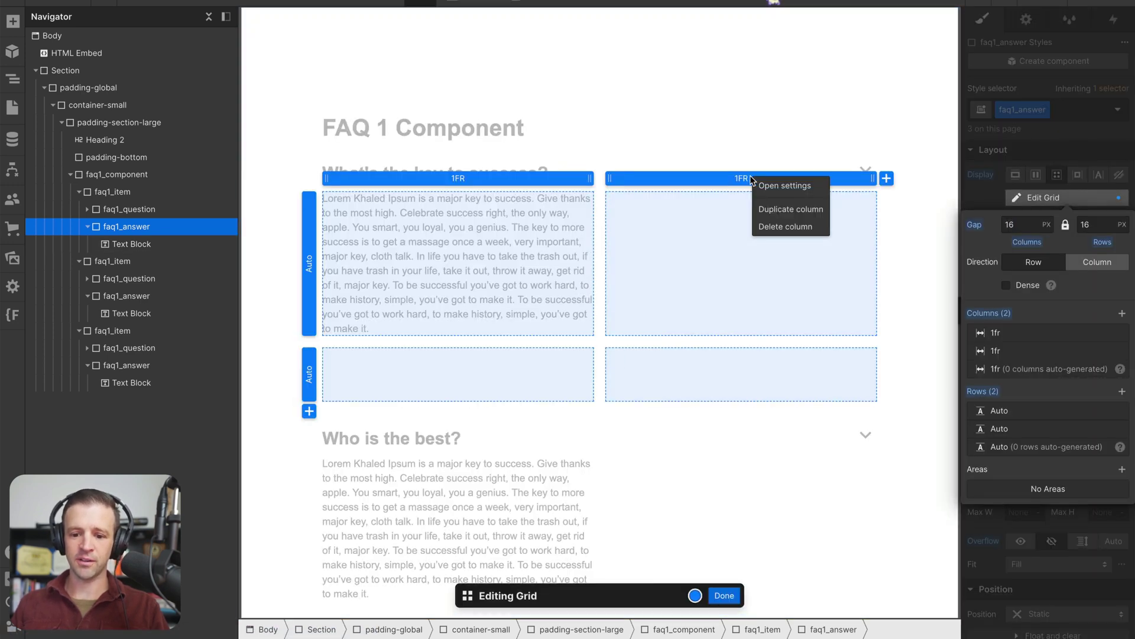
{"action": "left_click", "coordinate": [772, 226]}
{"action": "right_click", "coordinate": [309, 301]}
{"action": "left_click", "coordinate": [326, 347]}
{"action": "left_click", "coordinate": [724, 595]}
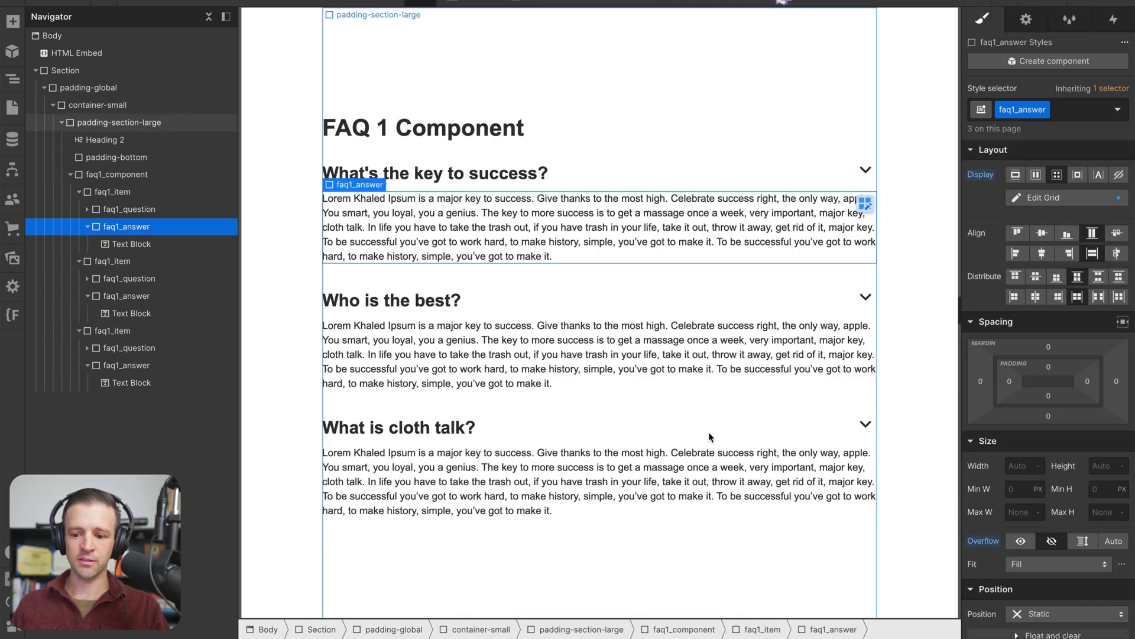
Step: Try to set the size of the faq1_answer grid's only row to 0fr
{"action": "left_click", "coordinate": [1044, 196]}
{"action": "left_click", "coordinate": [999, 394]}
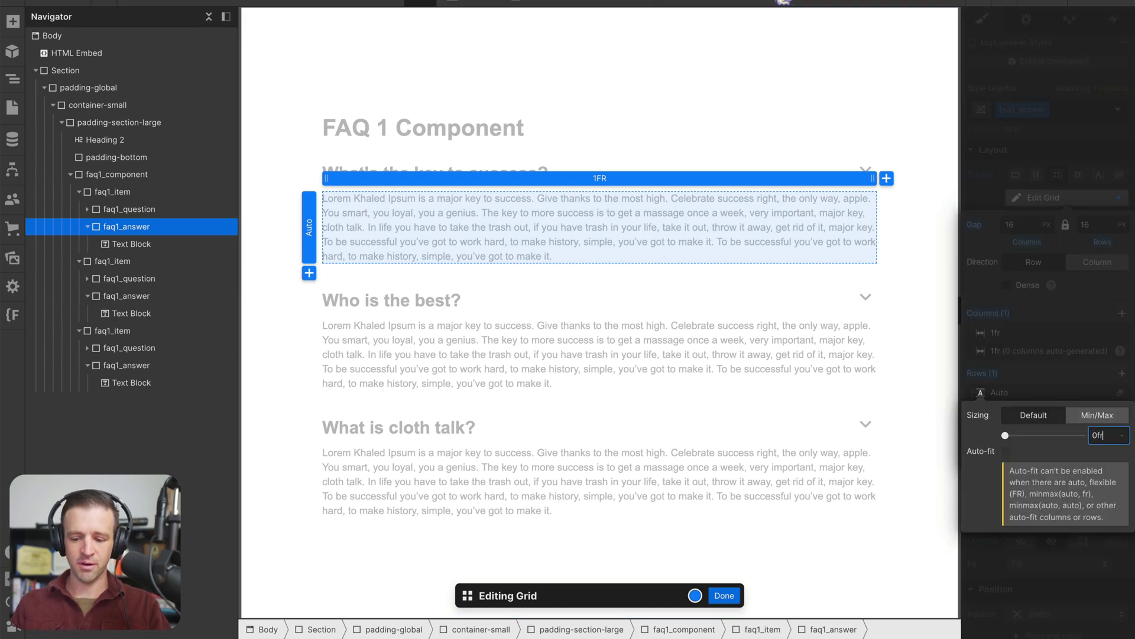
{"action": "key", "text": "Return"}
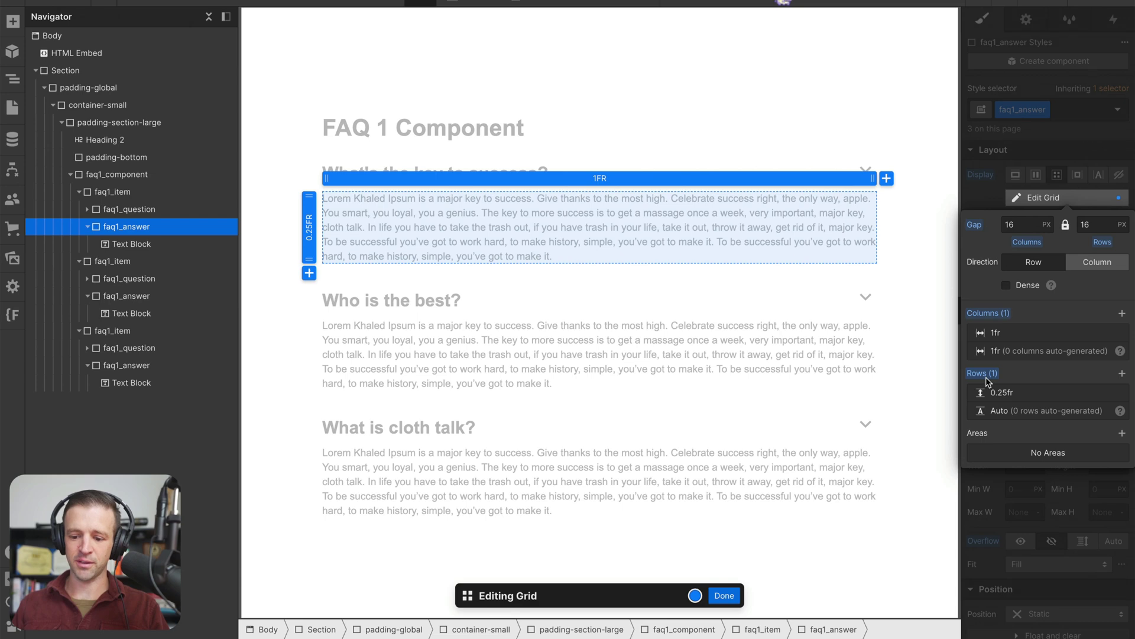
Step: Reset the faq1_answer grid's row settings, delete the extra second row, and finish editing the grid
{"action": "left_click", "coordinate": [986, 377], "text": "alt"}
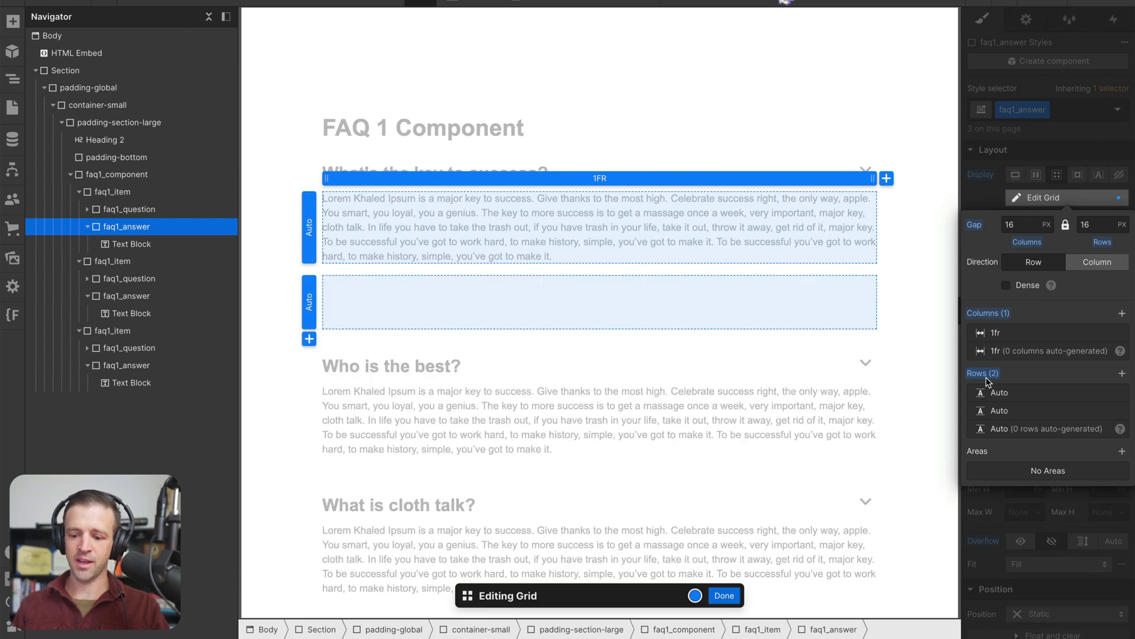
{"action": "right_click", "coordinate": [310, 301]}
{"action": "left_click", "coordinate": [330, 358]}
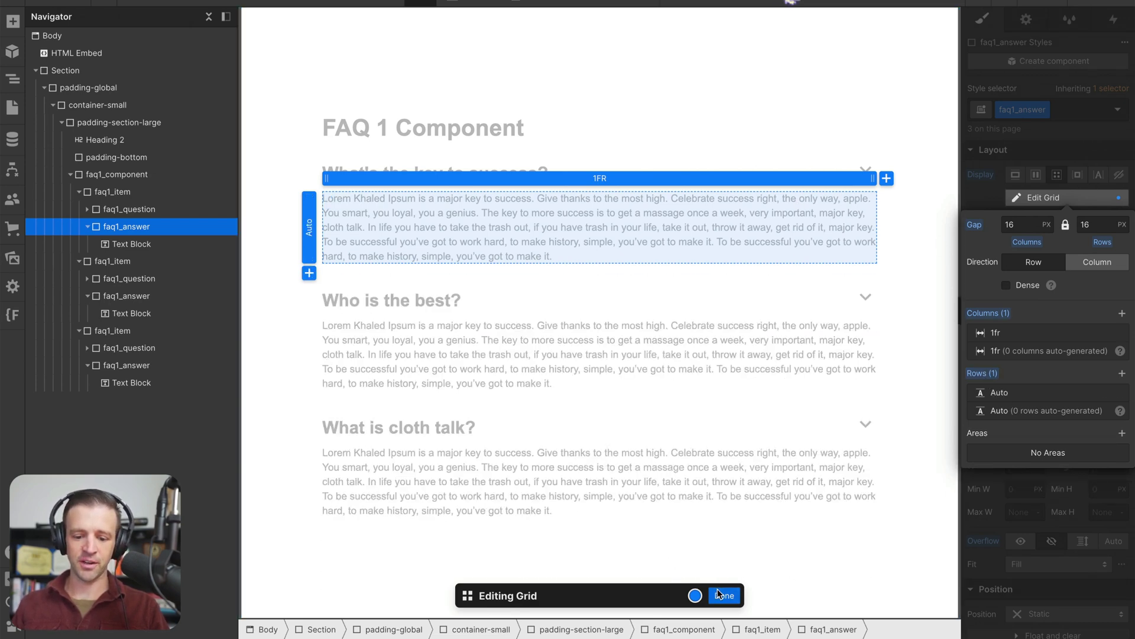
{"action": "left_click", "coordinate": [724, 595]}
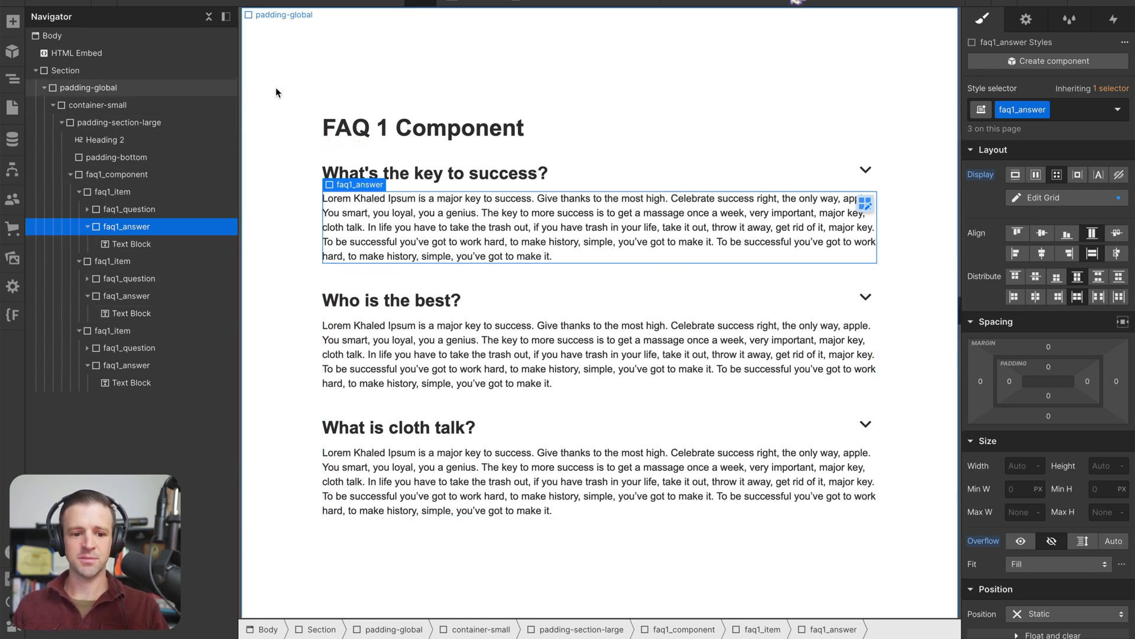
Step: Open the HTML Embed code and add an empty .faq1_answer rule above the existing hover rule
{"action": "left_click", "coordinate": [149, 51]}
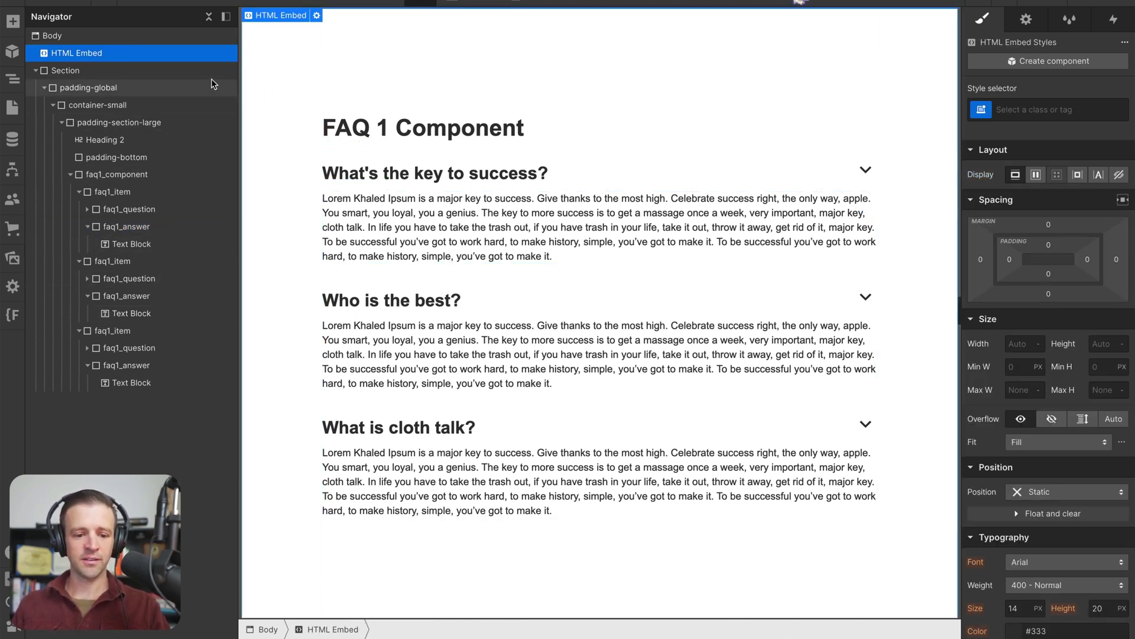
{"action": "left_click", "coordinate": [317, 18]}
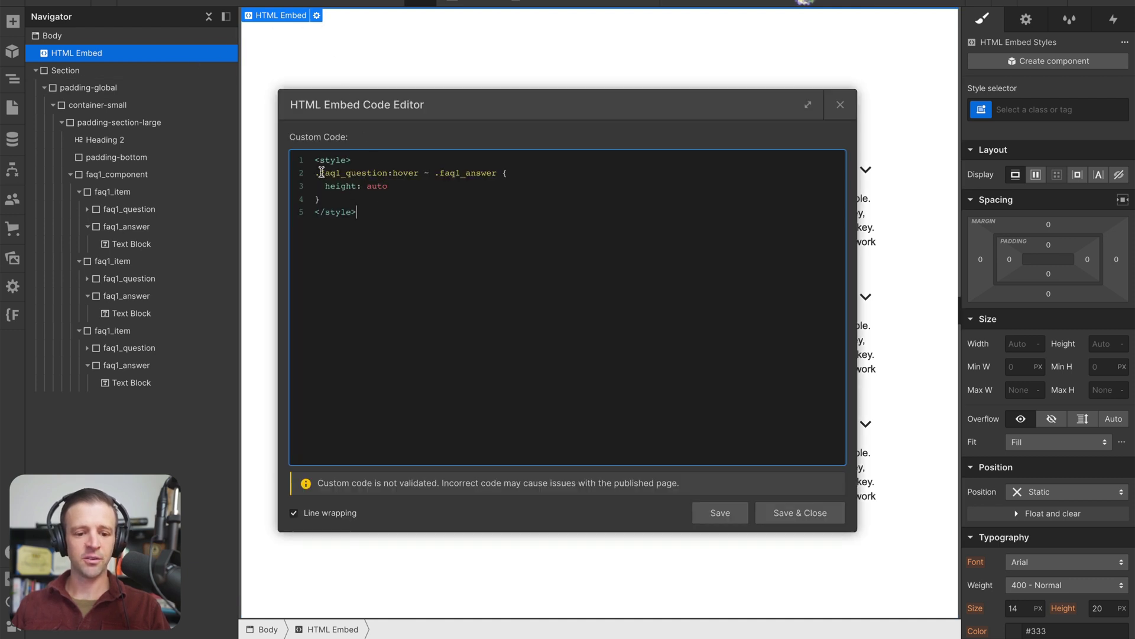
{"action": "left_click_drag", "start_coordinate": [326, 175], "coordinate": [351, 197]}
{"action": "left_click", "coordinate": [351, 198]}
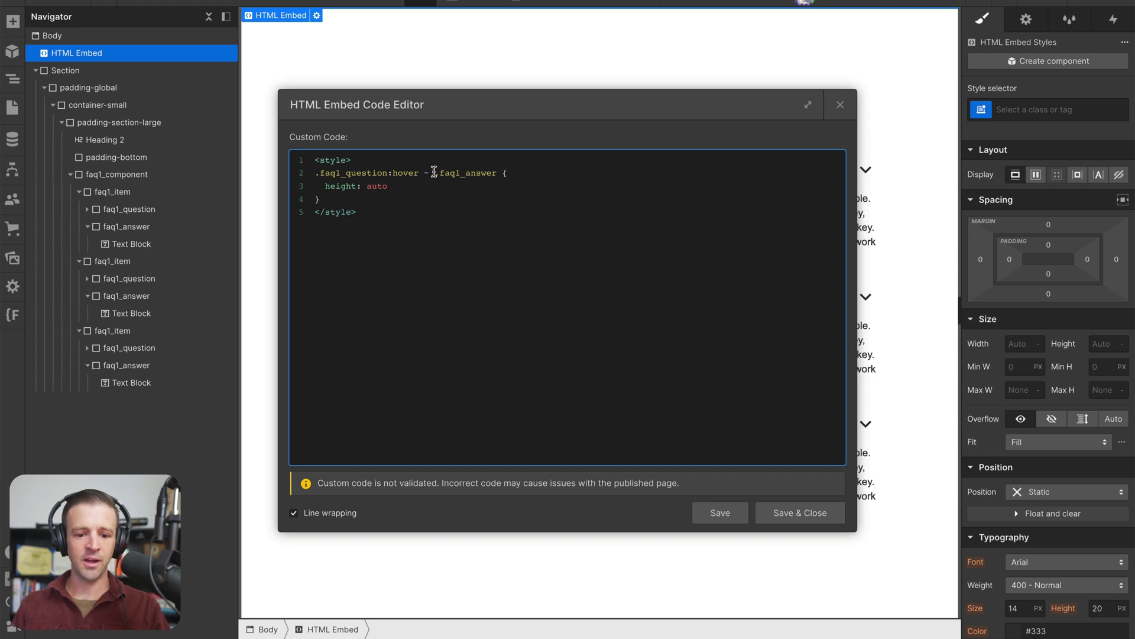
{"action": "left_click_drag", "start_coordinate": [434, 172], "coordinate": [496, 173]}
{"action": "key", "text": "ctrl+c"}
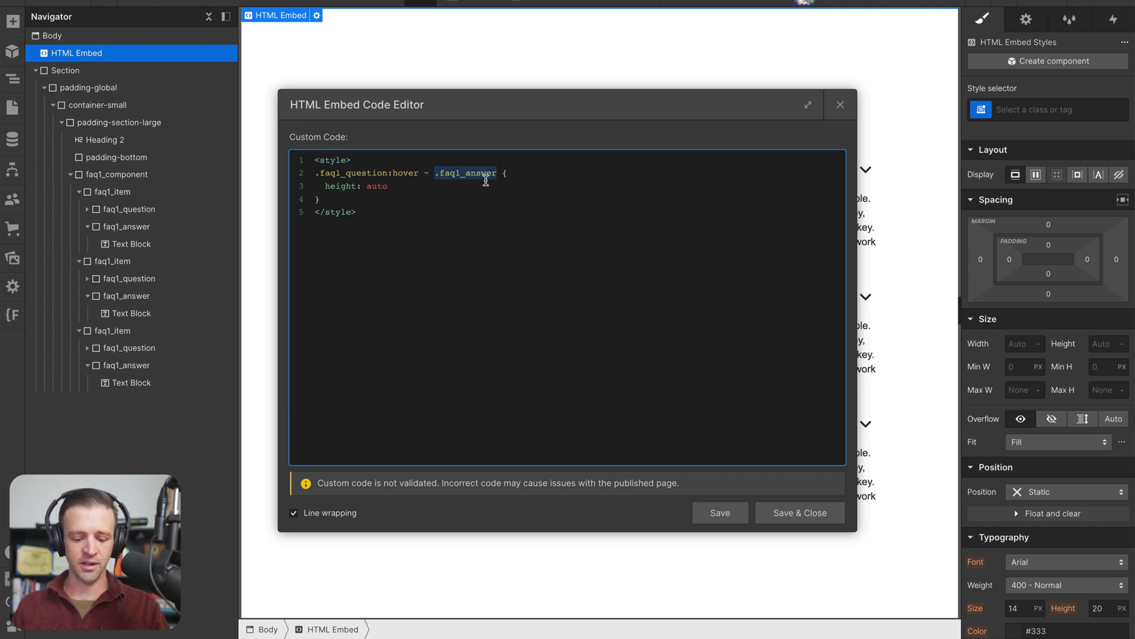
{"action": "left_click", "coordinate": [369, 156]}
{"action": "key", "text": "Return"}
{"action": "key", "text": "Return"}
{"action": "key", "text": "ctrl+v"}
{"action": "key", "text": "Return"}
{"action": "key", "text": "Return"}
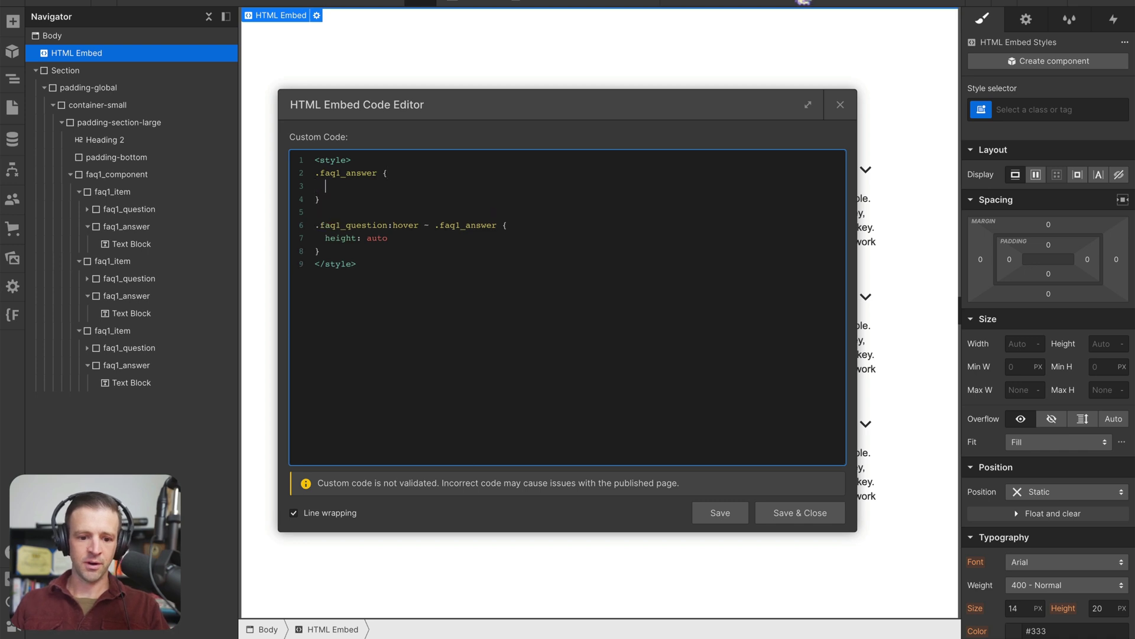
Step: Give the .faq1_answer rule the declaration grid-template-rows: 0fr; and save and close the embed code
{"action": "type", "text": "grid-template"}
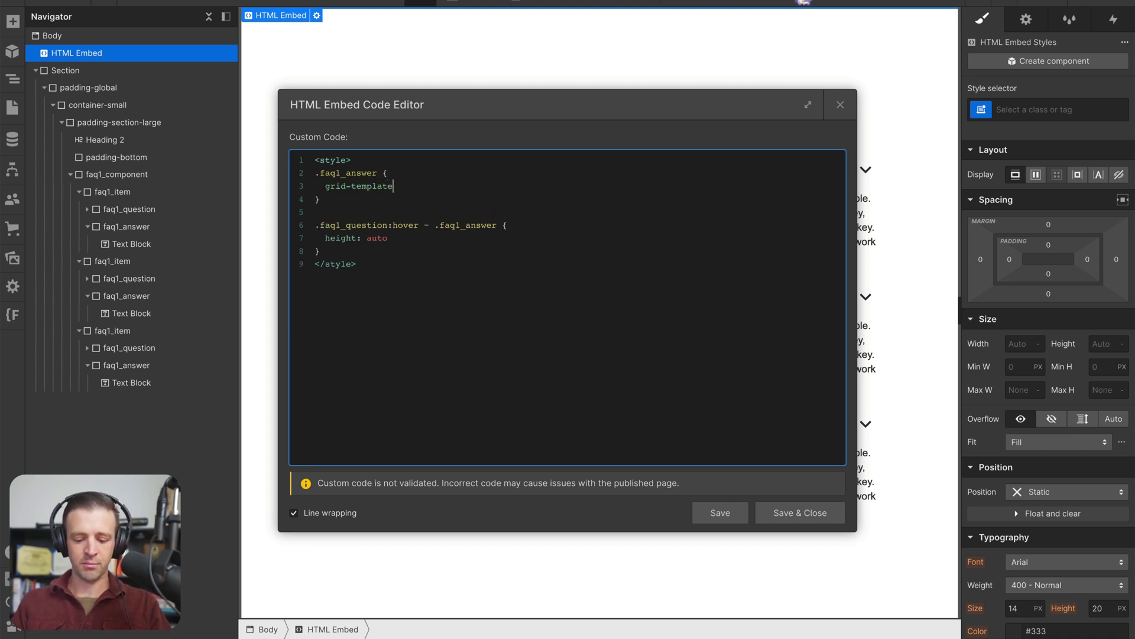
{"action": "type", "text": "-rows: 0fr;"}
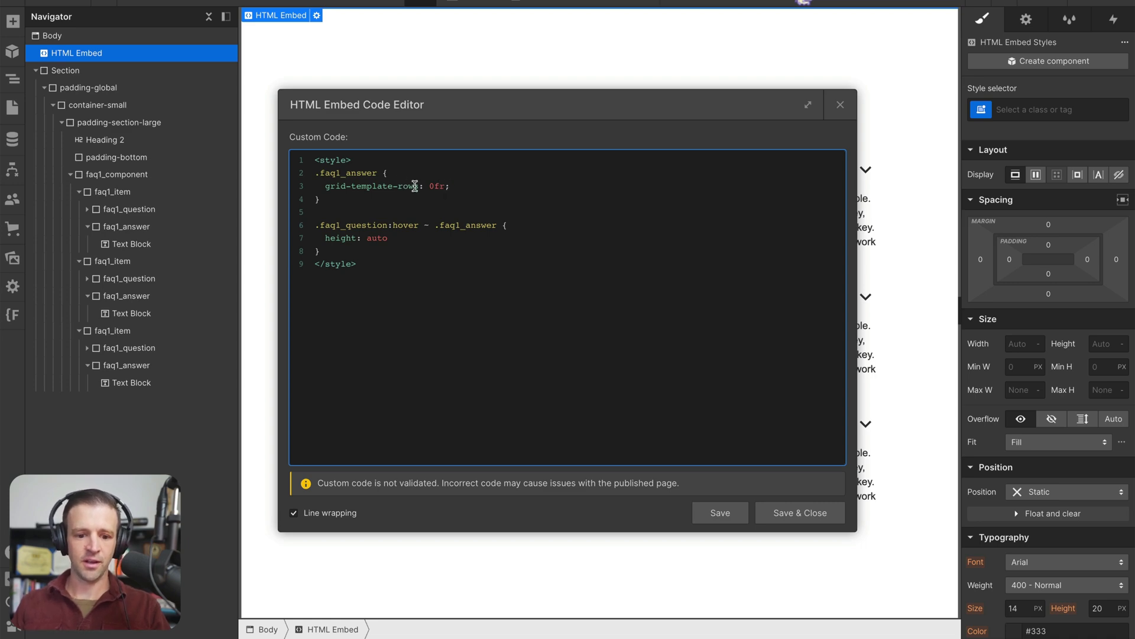
{"action": "left_click", "coordinate": [799, 512]}
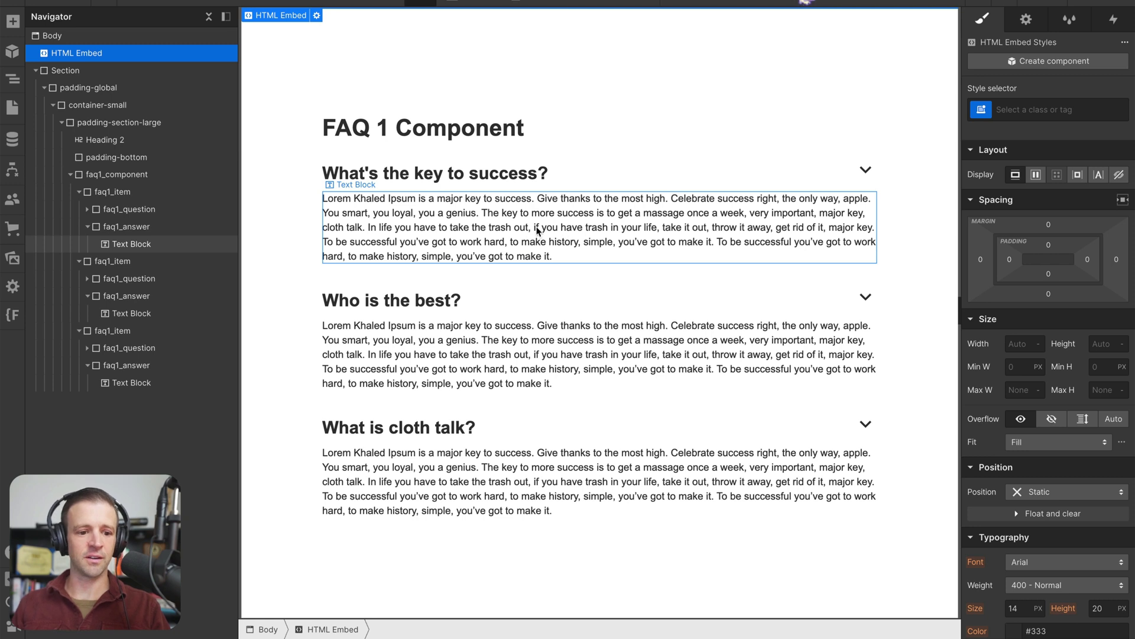
Step: Reset the overflow on faq1_answer and set the text block inside the first answer to hidden overflow
{"action": "left_click", "coordinate": [514, 229]}
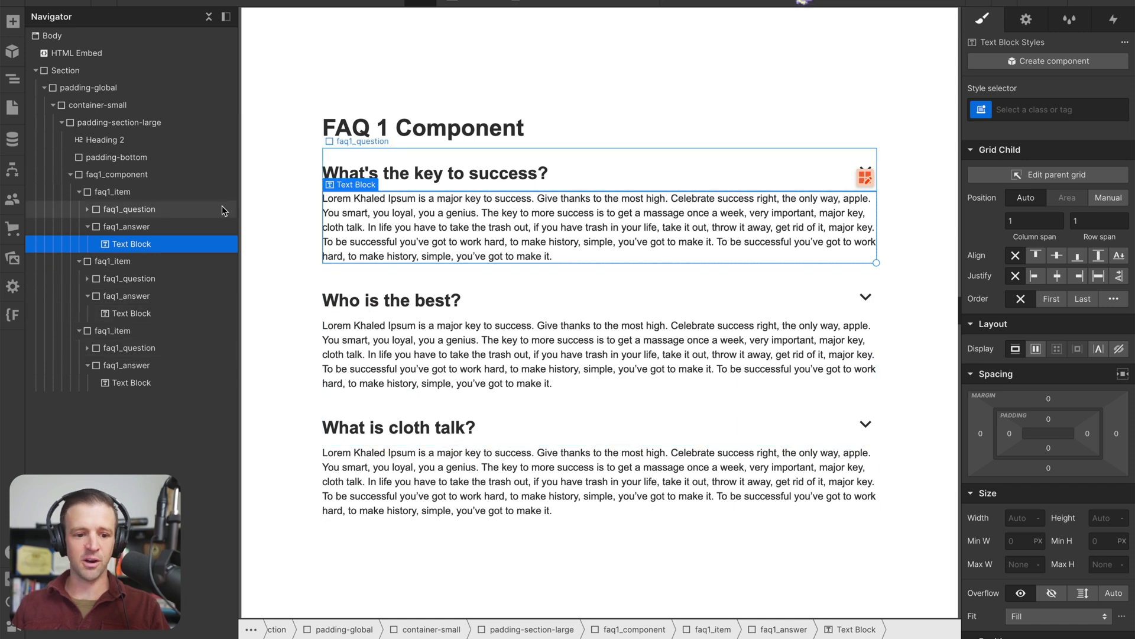
{"action": "key", "text": "Up"}
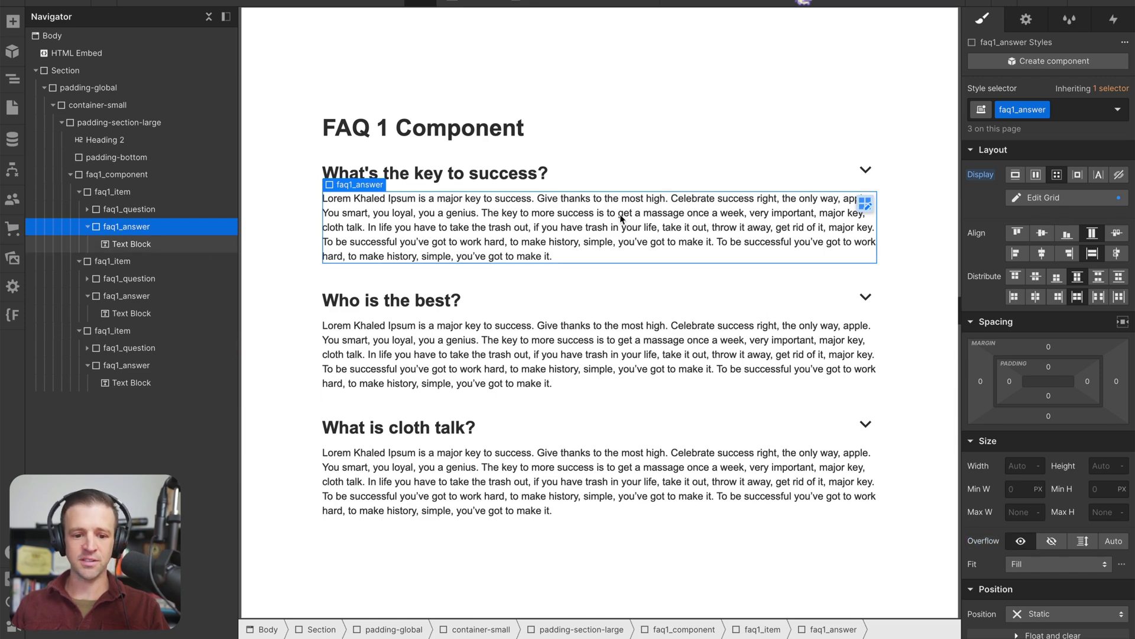
{"action": "key", "text": "Down"}
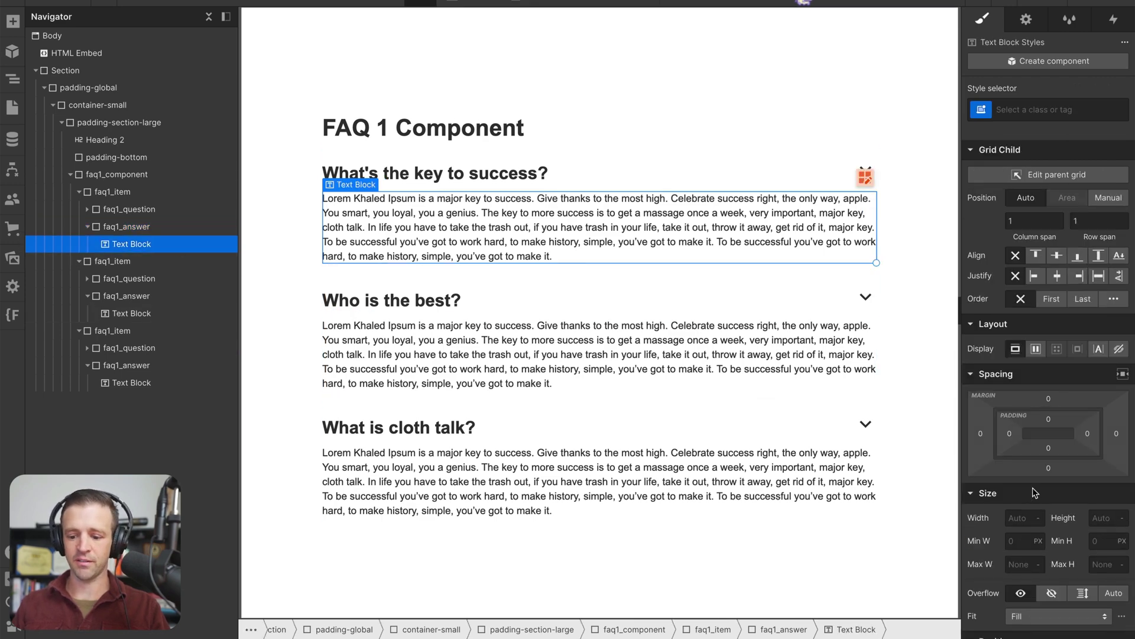
{"action": "scroll", "coordinate": [1033, 487], "scroll_direction": "down", "scroll_amount": 1}
{"action": "left_click", "coordinate": [1050, 557]}
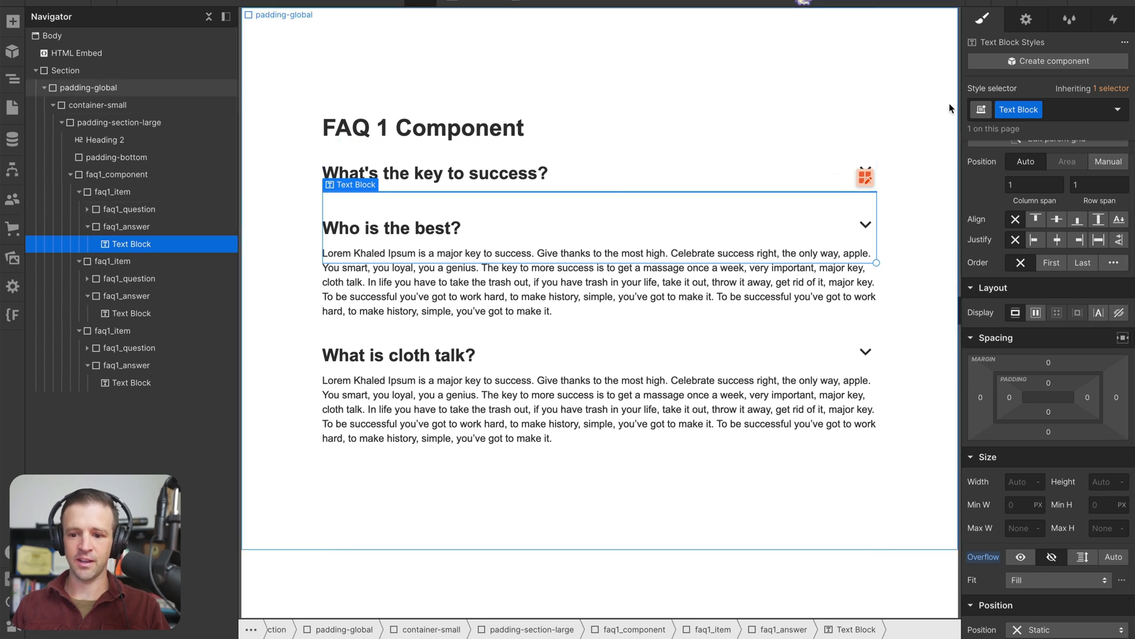
Step: Name the class of the first answer's text block overflow-hidden
{"action": "double_click", "coordinate": [1002, 109]}
{"action": "type", "text": "overflow"}
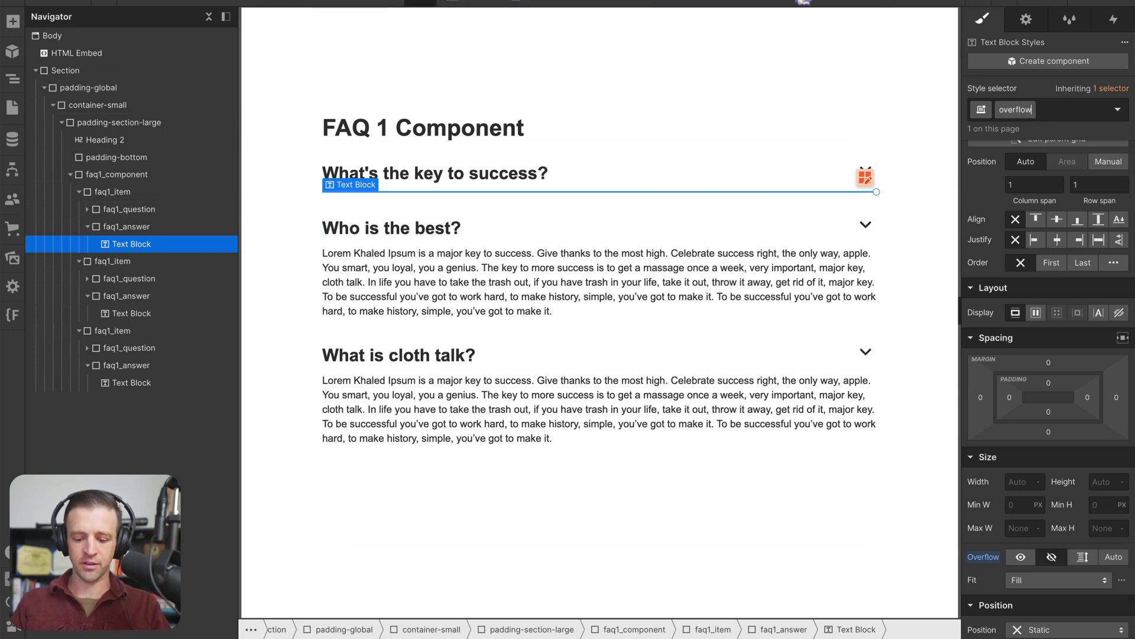
{"action": "type", "text": "hidden"}
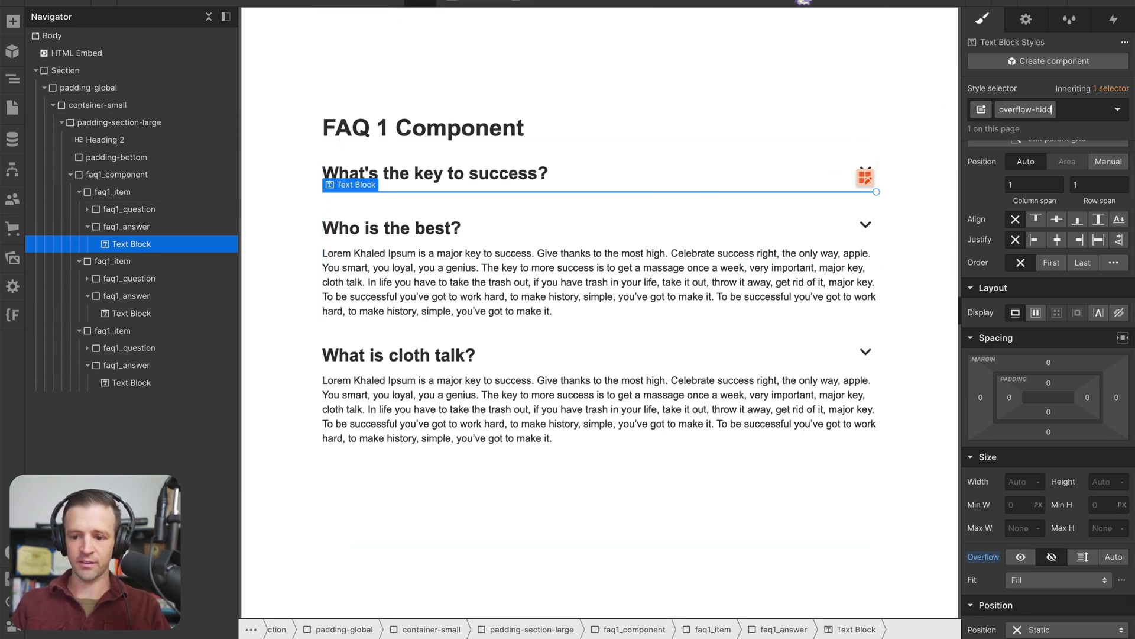
{"action": "key", "text": "Return"}
Step: Apply the overflow-hidden class to the text blocks in the second and third answers
{"action": "left_click", "coordinate": [578, 266]}
{"action": "key", "text": "ctrl+Return"}
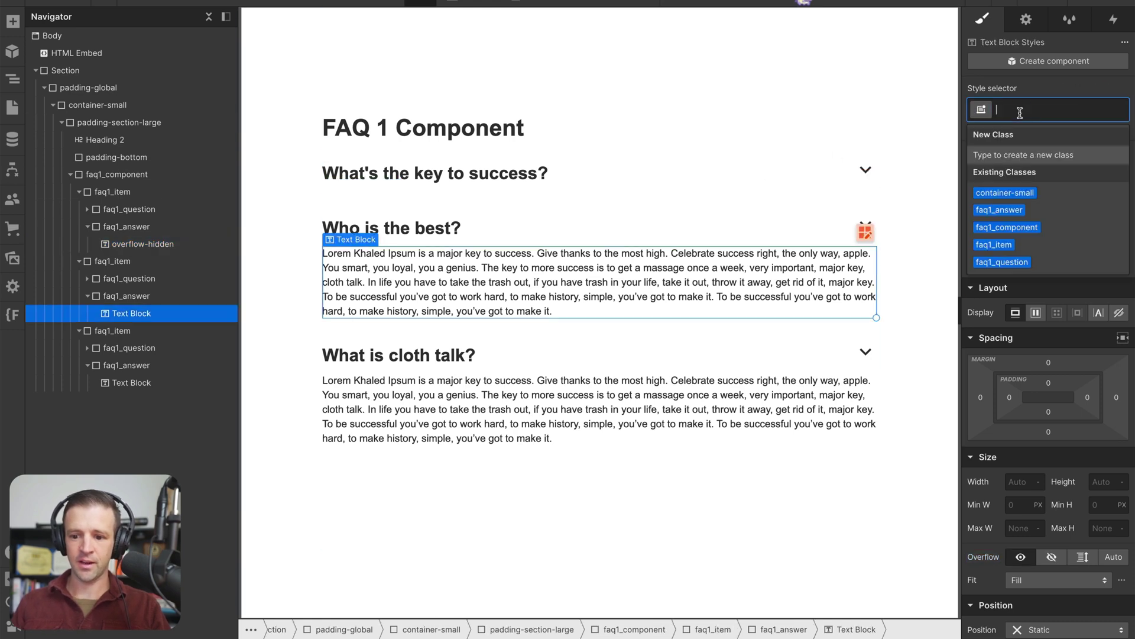
{"action": "type", "text": "over"}
{"action": "key", "text": "Return"}
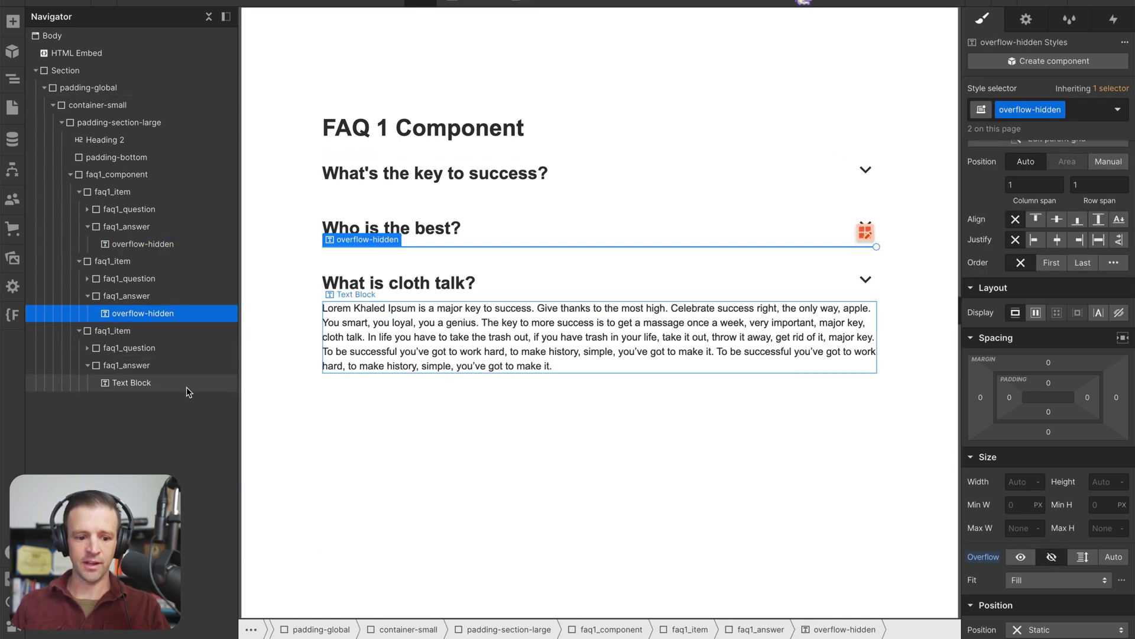
{"action": "left_click", "coordinate": [709, 337]}
{"action": "left_click", "coordinate": [1072, 106]}
{"action": "type", "text": "over"}
{"action": "key", "text": "Return"}
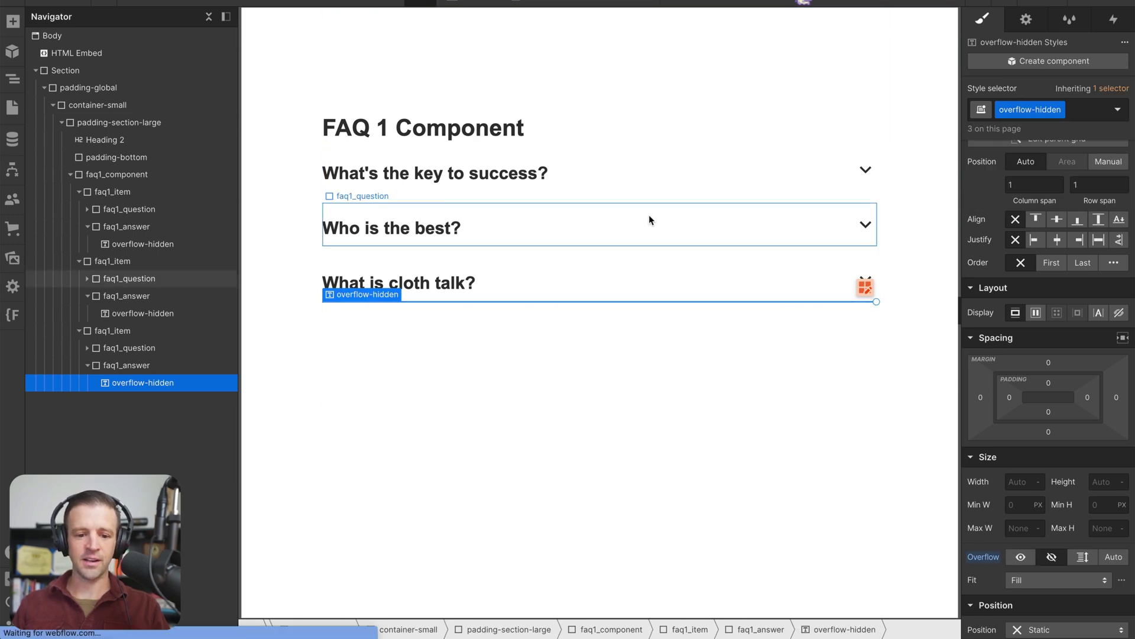
Step: In the HTML Embed code, replace the hover rule's height declaration with a copy of grid-template-rows: 0fr;
{"action": "left_click", "coordinate": [127, 365]}
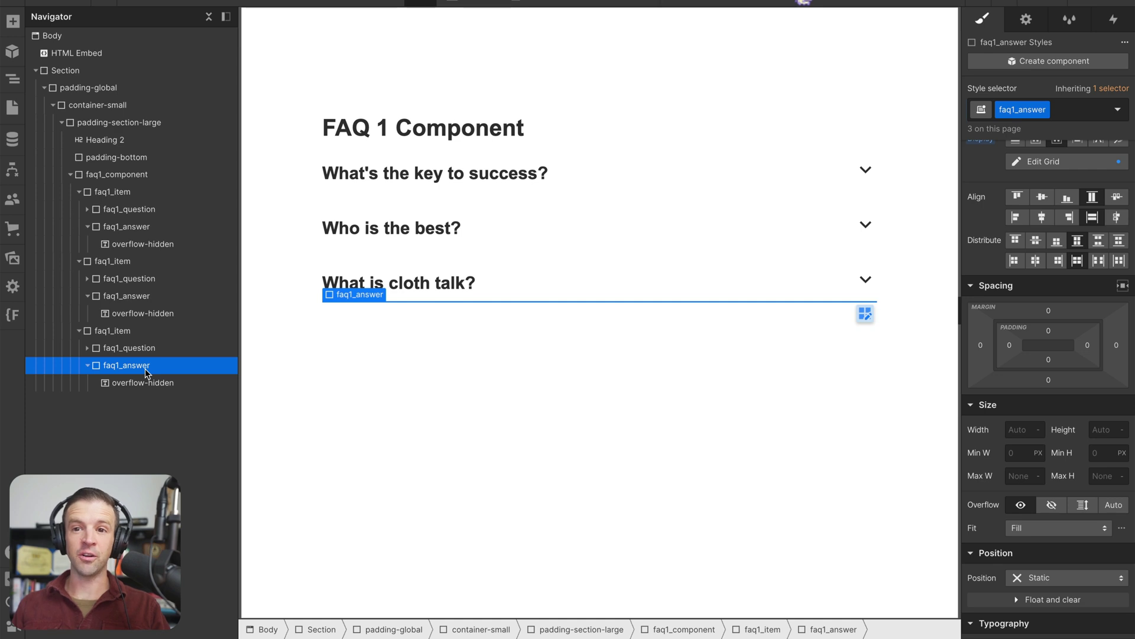
{"action": "left_click", "coordinate": [103, 55]}
{"action": "left_click", "coordinate": [316, 15]}
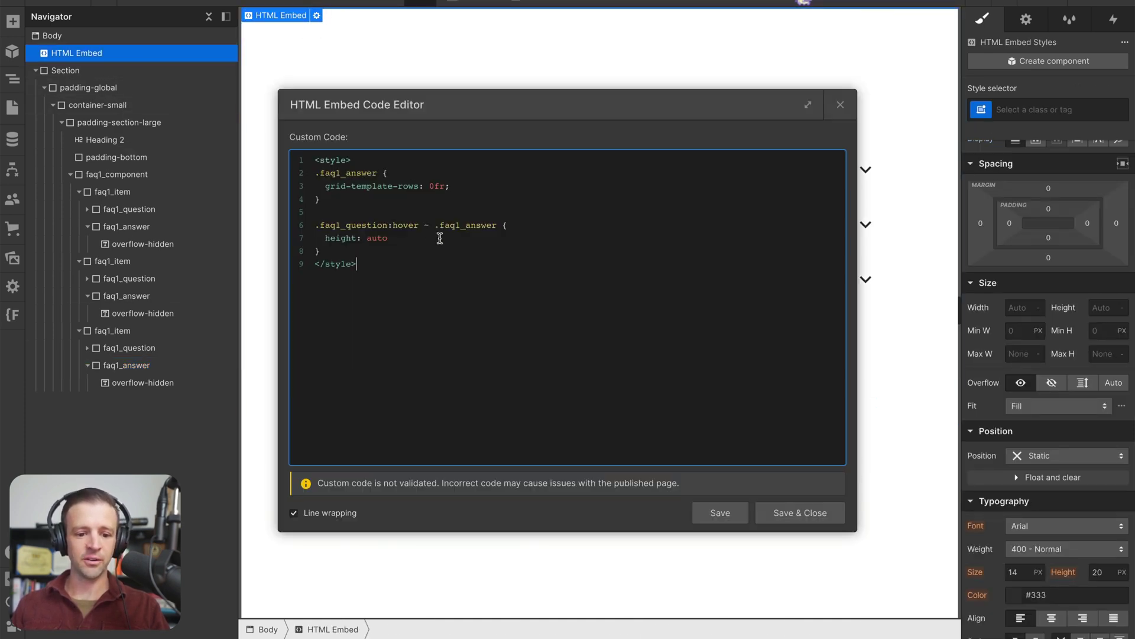
{"action": "double_click", "coordinate": [379, 238]}
{"action": "type", "text": "1"}
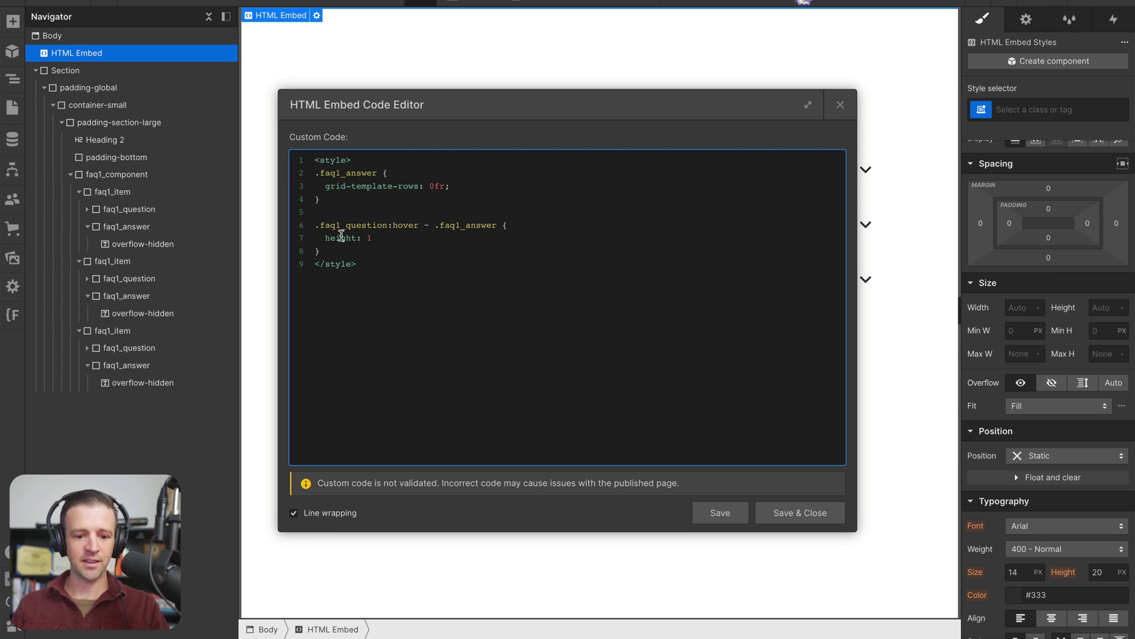
{"action": "left_click_drag", "start_coordinate": [454, 186], "coordinate": [328, 187]}
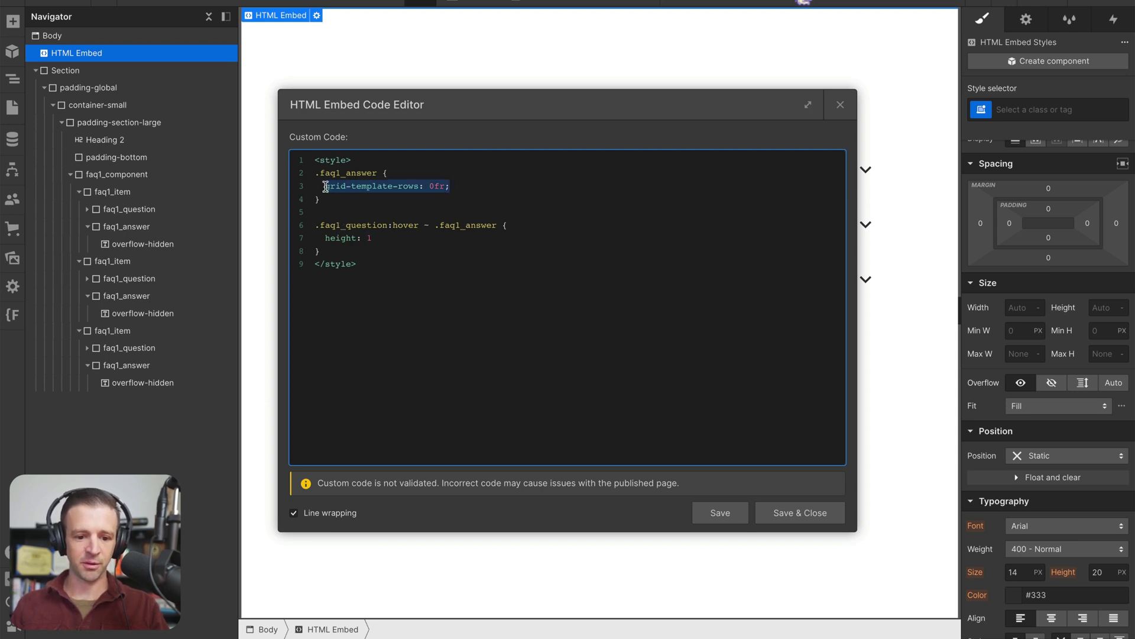
{"action": "left_click_drag", "start_coordinate": [373, 239], "coordinate": [324, 237]}
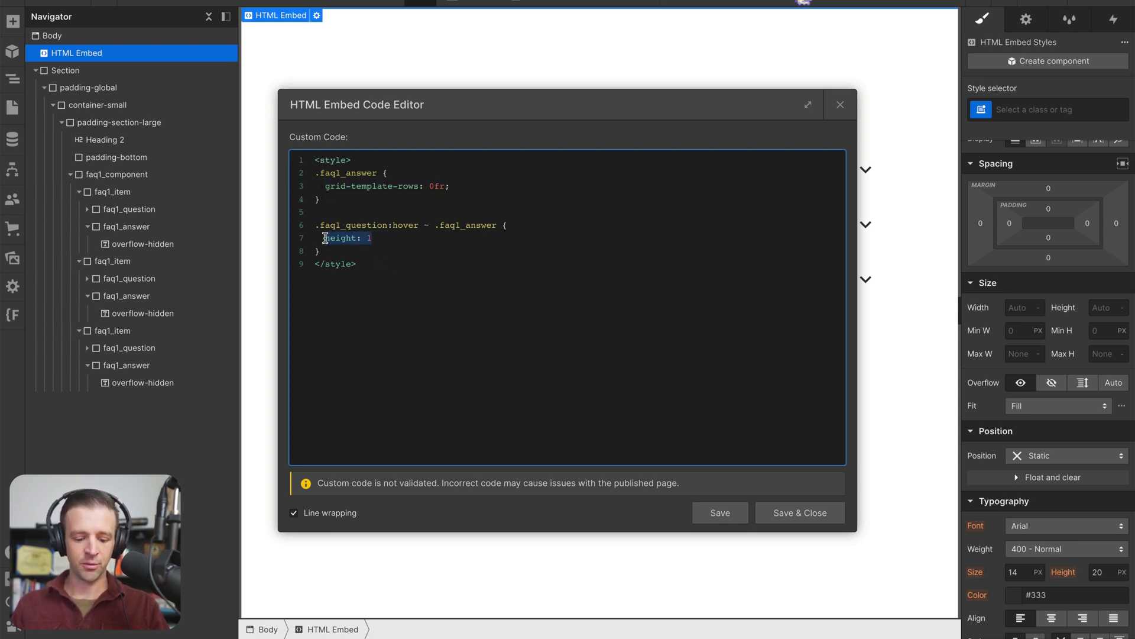
{"action": "type", "text": "grid-template-rows: 0fr;"}
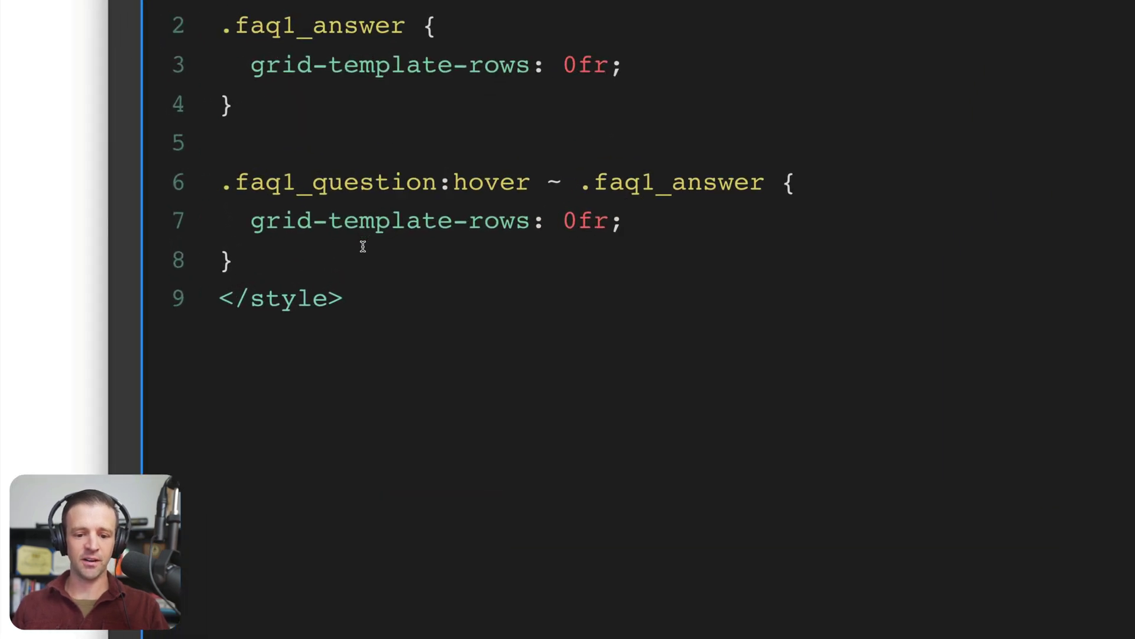
Step: Change the hover rule's grid-template-rows value to 1fr, save and close the code, and test the questions' hover
{"action": "left_click", "coordinate": [578, 221]}
{"action": "key", "text": "BackSpace"}
{"action": "type", "text": "1"}
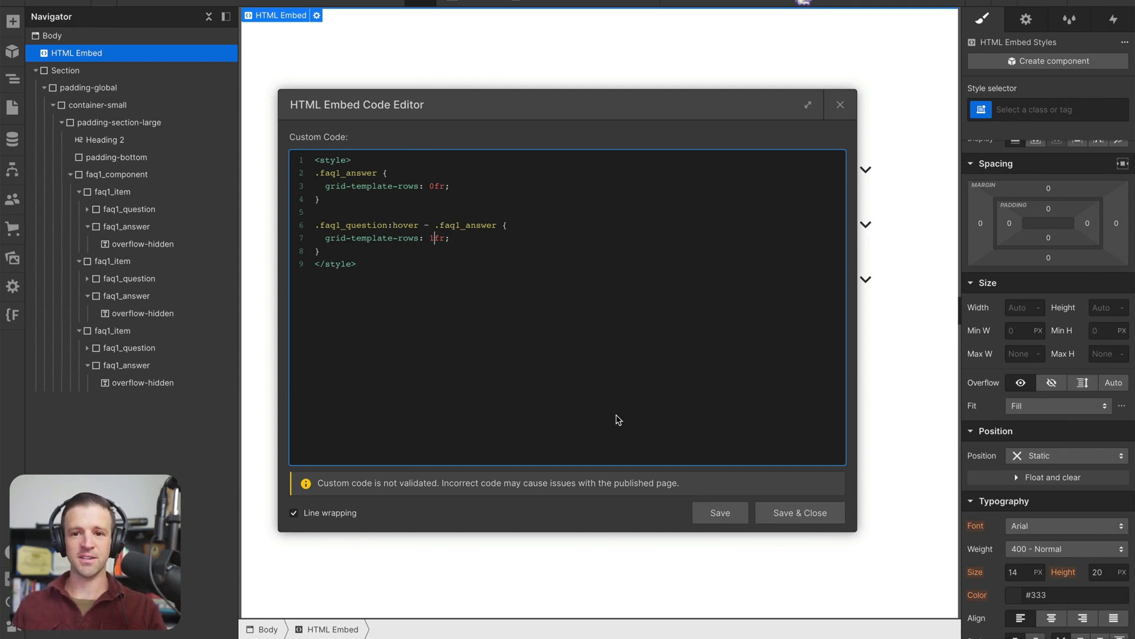
{"action": "left_click", "coordinate": [783, 512]}
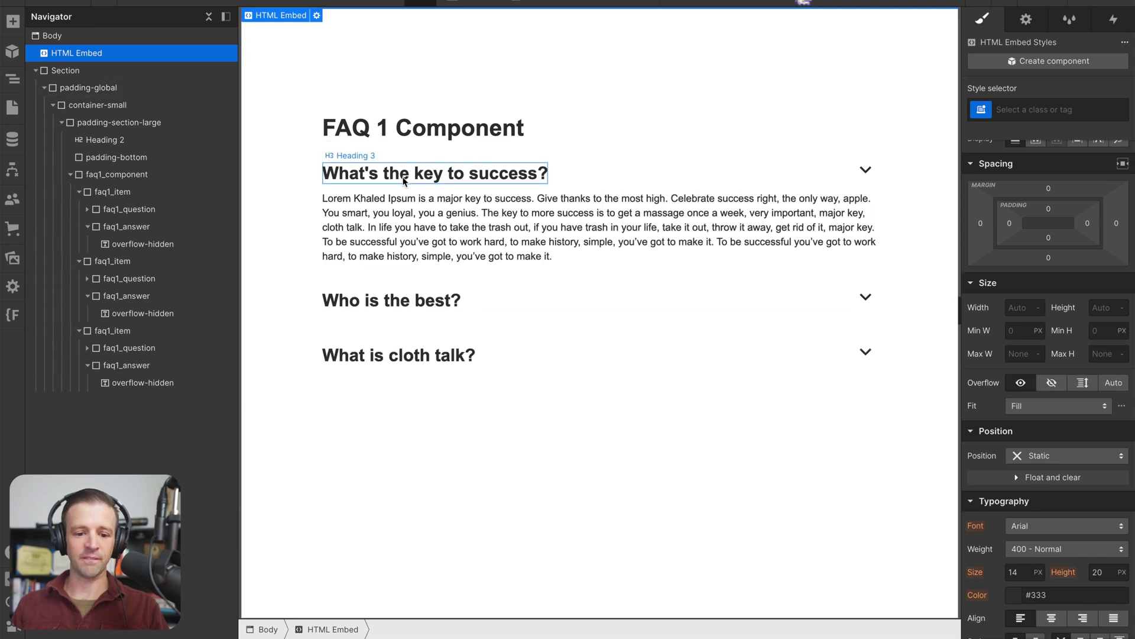
{"action": "mouse_move", "coordinate": [363, 245]}
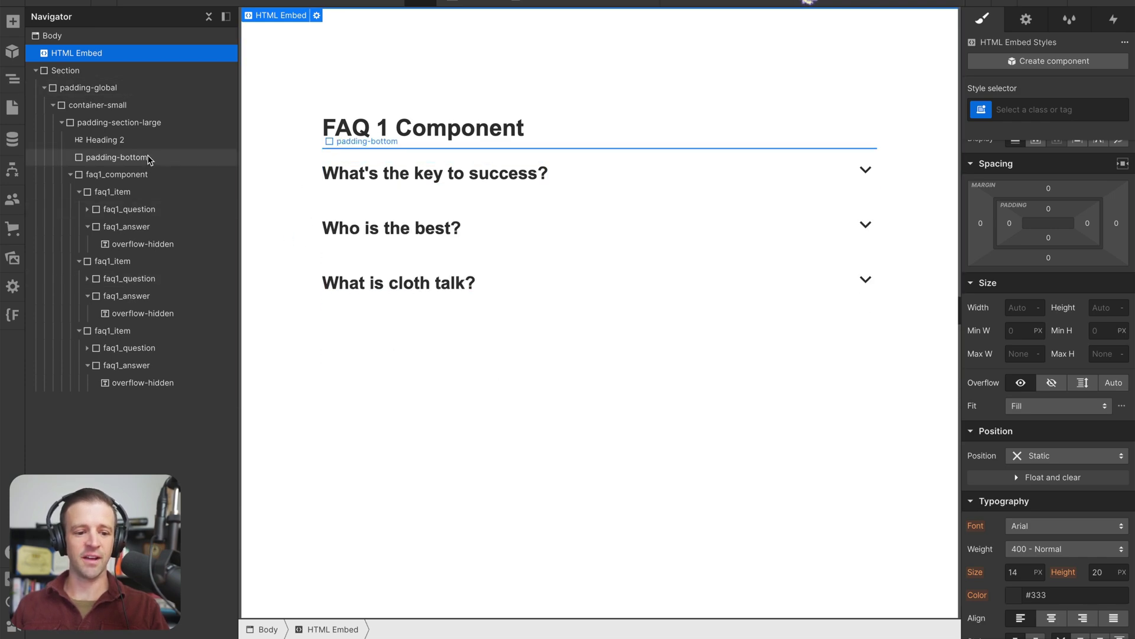
Step: Add a transition for All Properties to faq1_answer and check it on the third item's answer
{"action": "left_click", "coordinate": [140, 226]}
{"action": "scroll", "coordinate": [1032, 200], "scroll_direction": "down", "scroll_amount": 10}
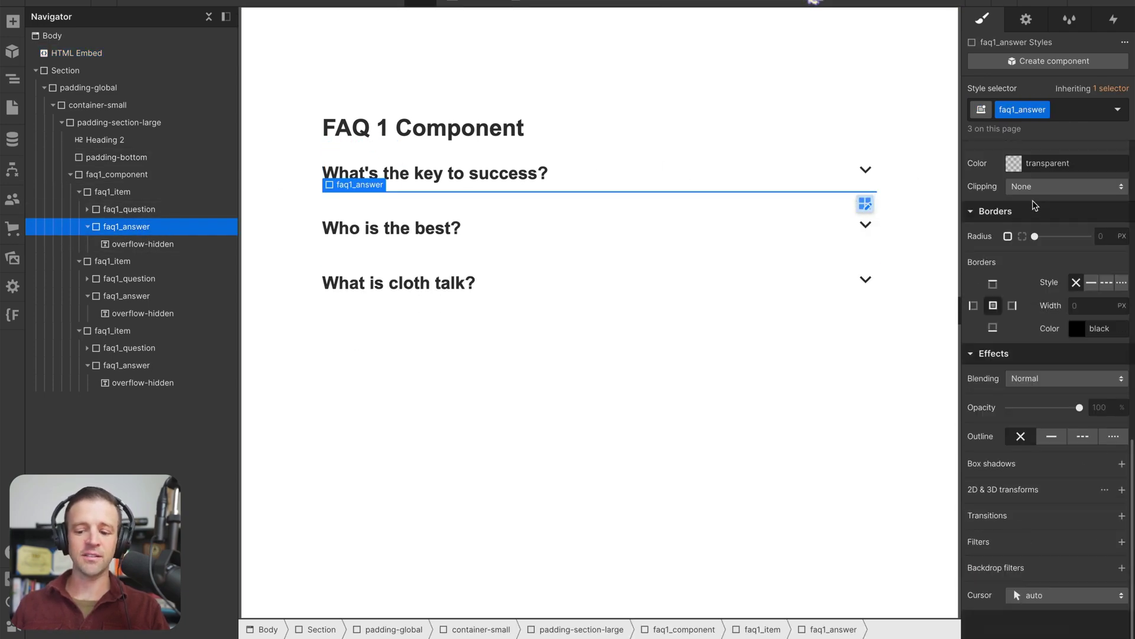
{"action": "left_click", "coordinate": [1122, 516]}
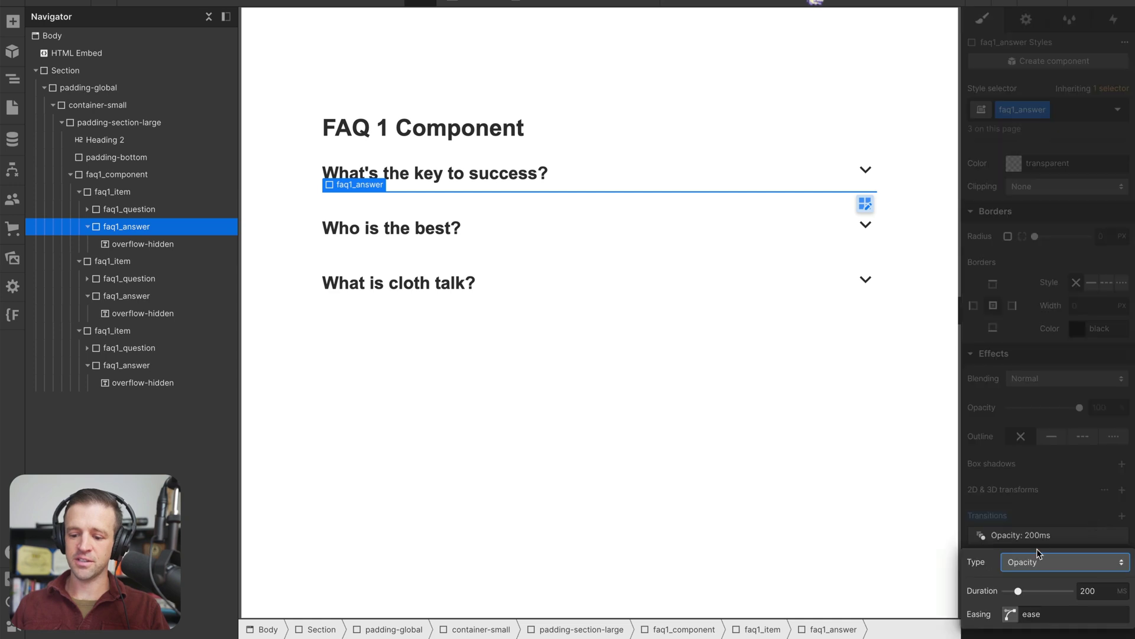
{"action": "left_click", "coordinate": [1035, 556]}
{"action": "scroll", "coordinate": [1025, 348], "scroll_direction": "down", "scroll_amount": 5}
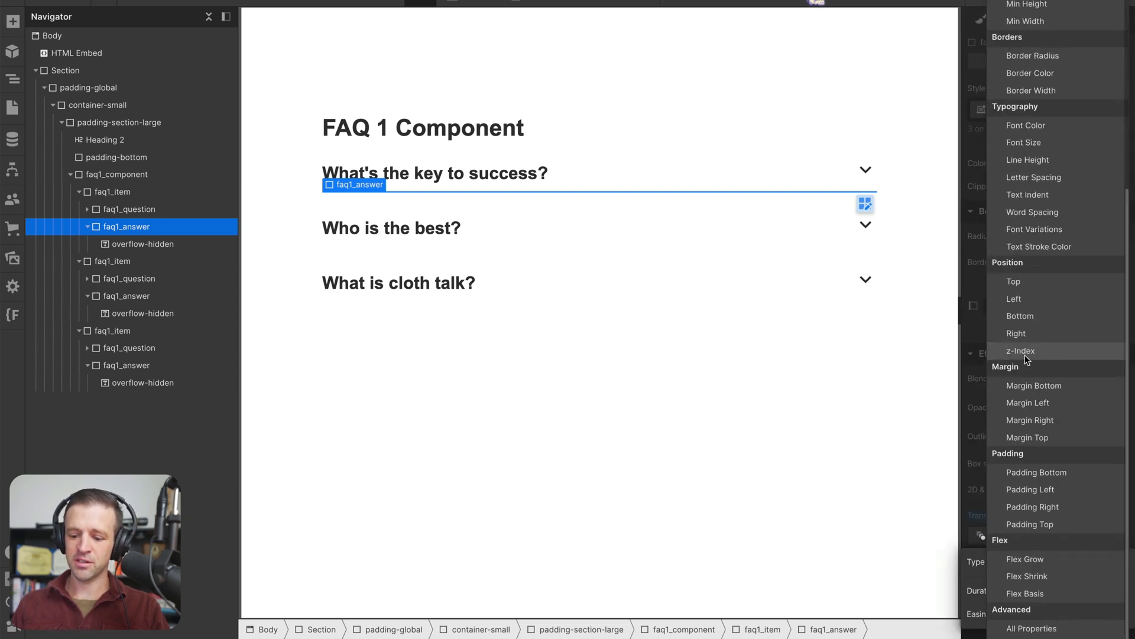
{"action": "left_click", "coordinate": [1041, 626]}
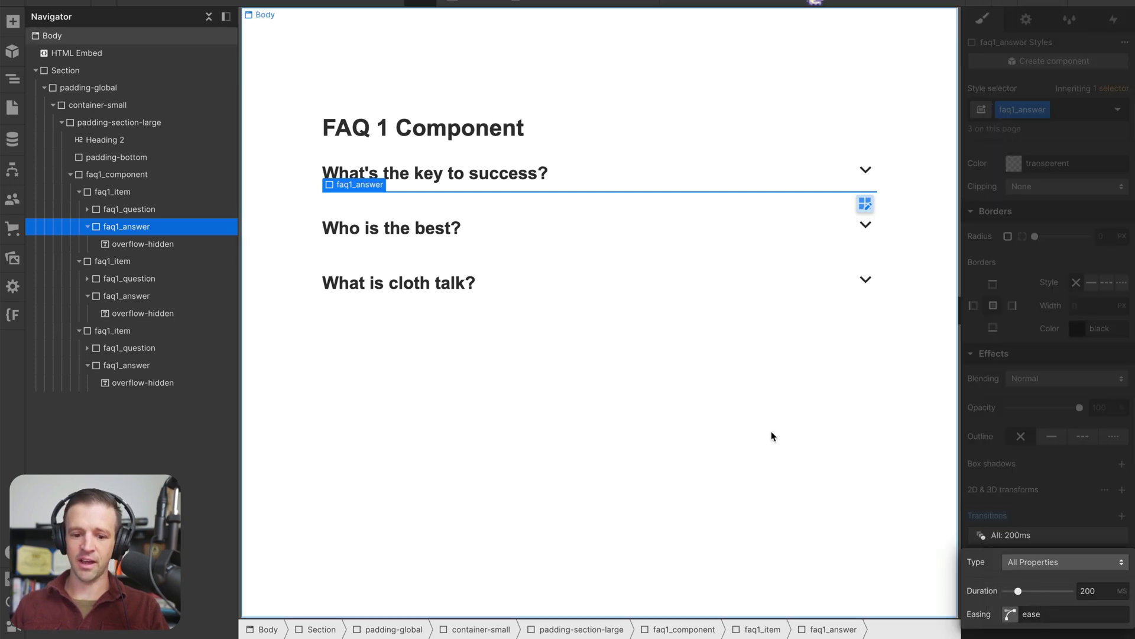
{"action": "left_click", "coordinate": [760, 423]}
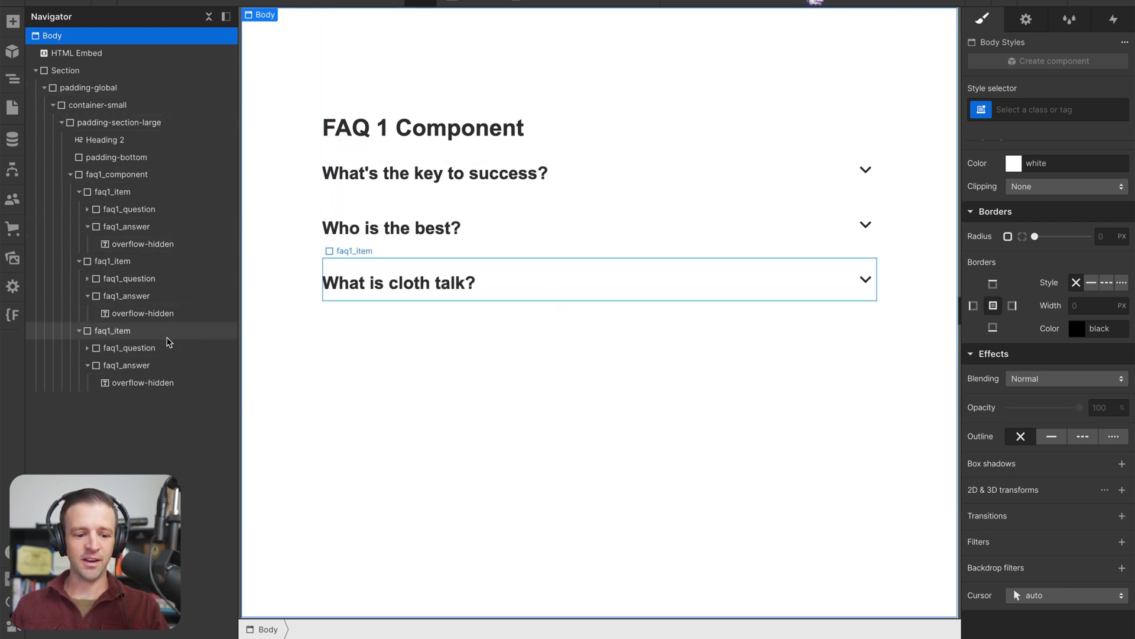
{"action": "left_click", "coordinate": [147, 370]}
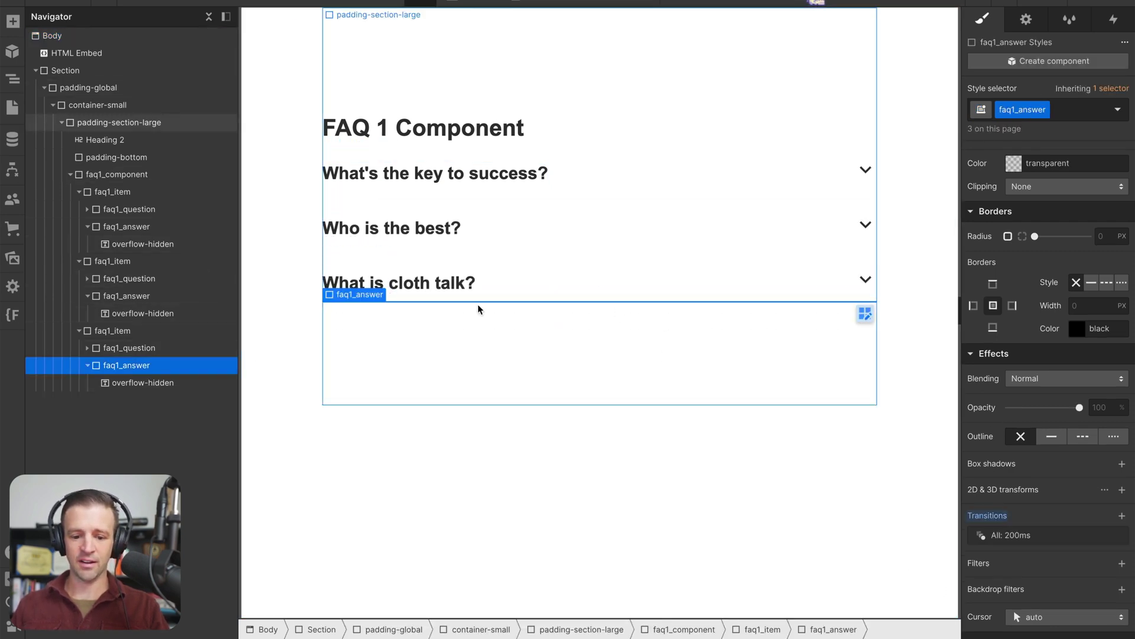
Step: Open the CSS preview for the selected faq1_answer, copy its generated CSS, and close the preview
{"action": "left_click", "coordinate": [13, 551]}
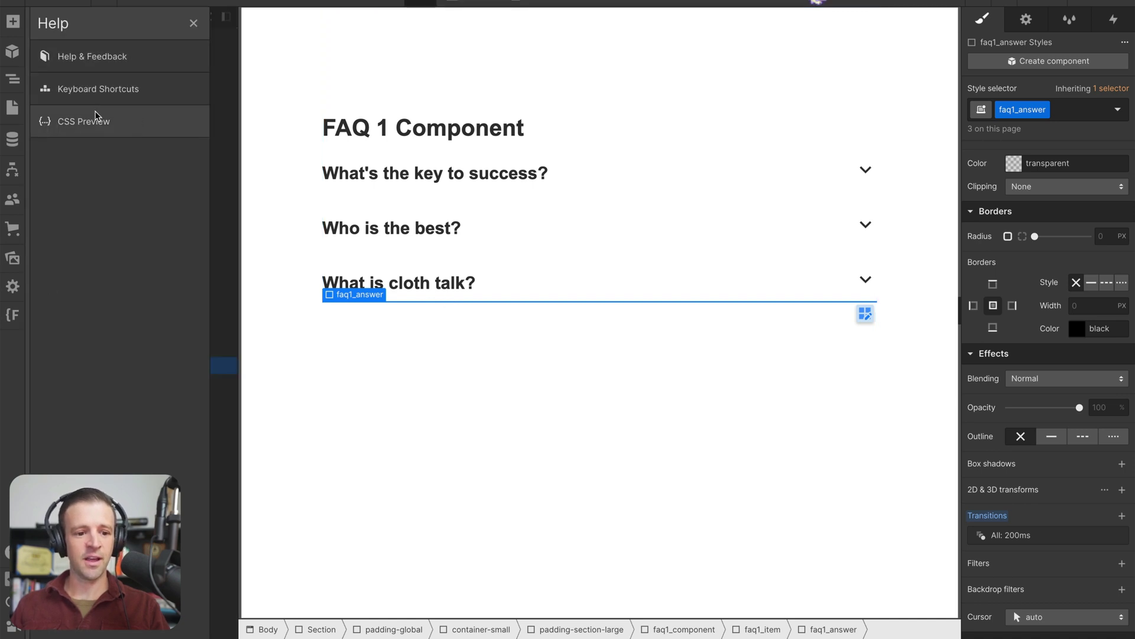
{"action": "left_click", "coordinate": [77, 119]}
{"action": "left_click", "coordinate": [188, 225]}
{"action": "left_click", "coordinate": [210, 34]}
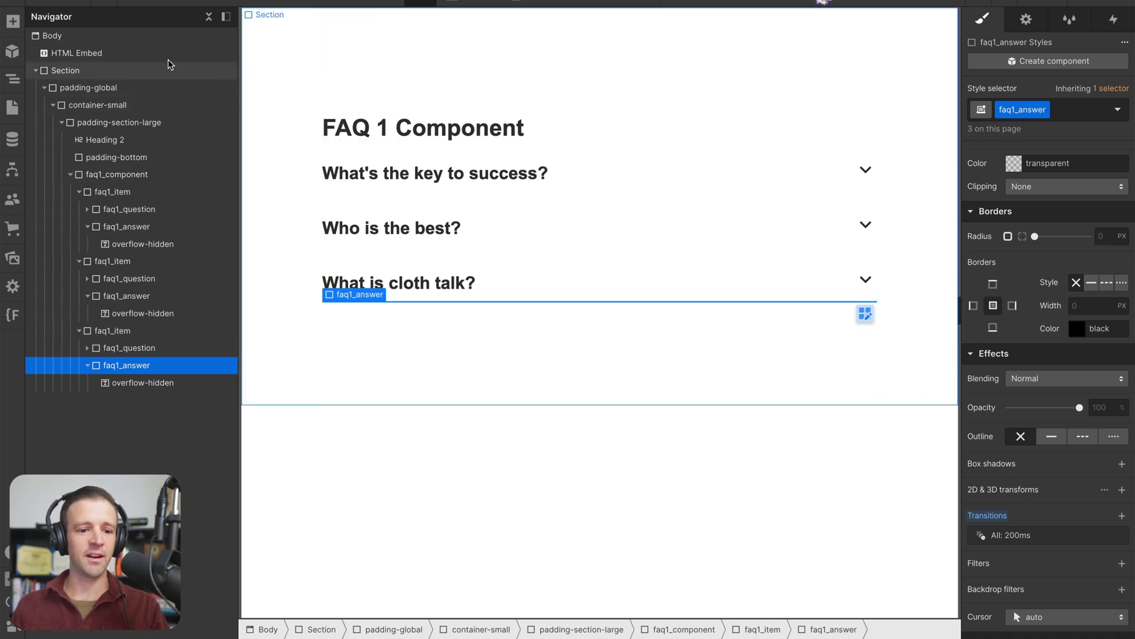
Step: Open the HTML Embed's code and paste the copied .faq1_answer rule below the hover rule
{"action": "left_click", "coordinate": [141, 54]}
{"action": "left_click", "coordinate": [317, 15]}
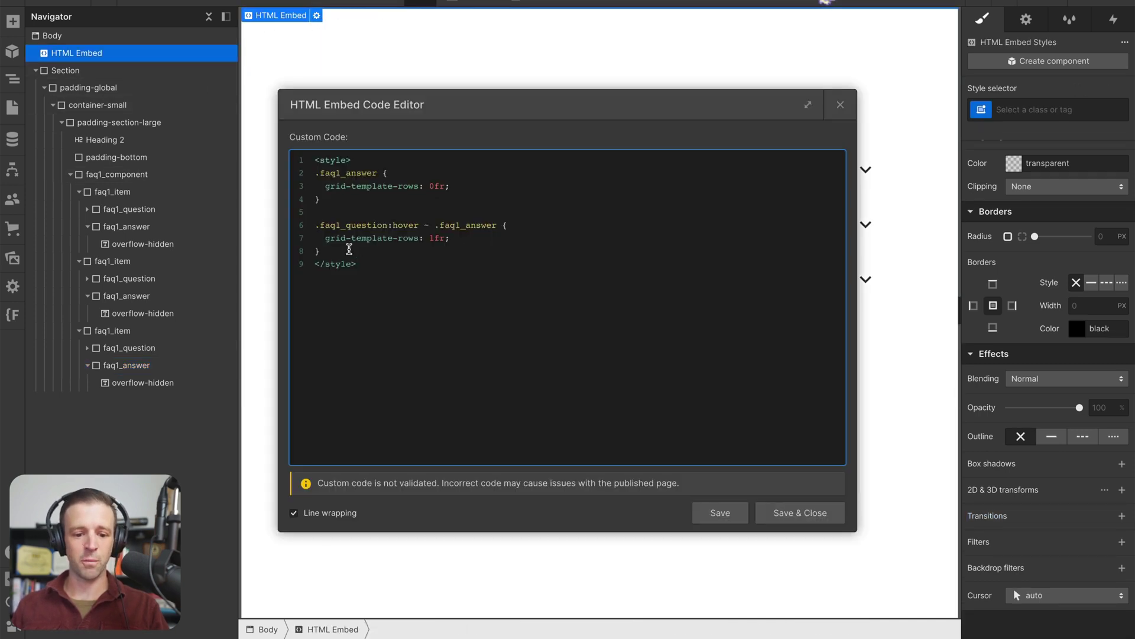
{"action": "left_click", "coordinate": [348, 251]}
{"action": "key", "text": "Return"}
{"action": "key", "text": "Return"}
{"action": "key", "text": "ctrl+v"}
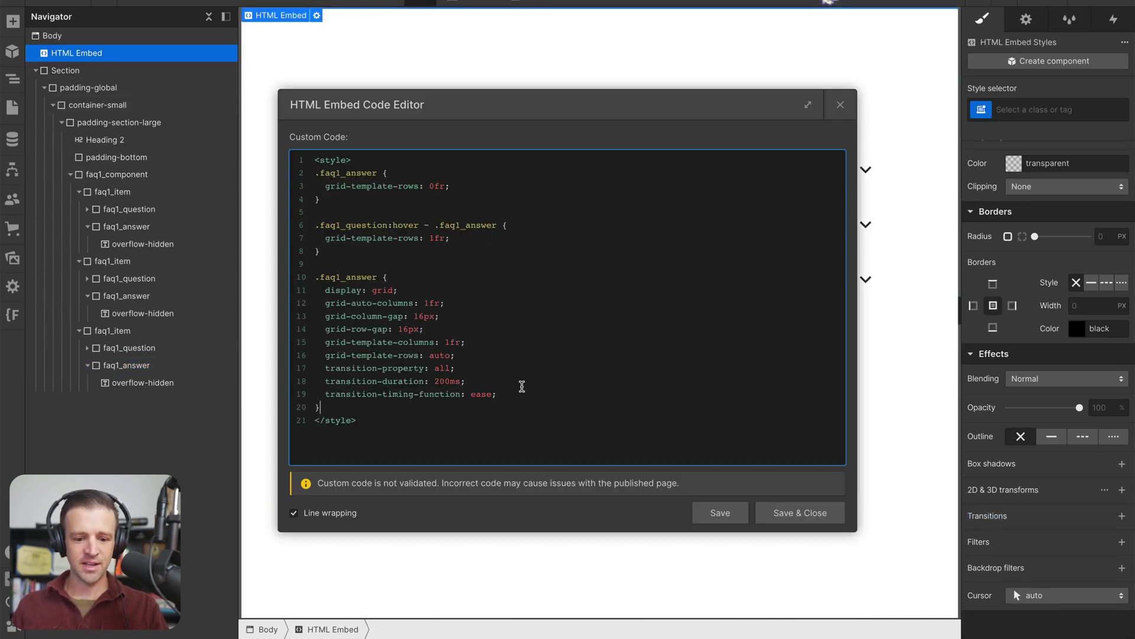
Step: Move the three transition declarations from the pasted rule into the first .faq1_answer rule and delete the rest of the pasted rule
{"action": "left_click_drag", "start_coordinate": [520, 393], "coordinate": [303, 278]}
{"action": "key", "text": "BackSpace"}
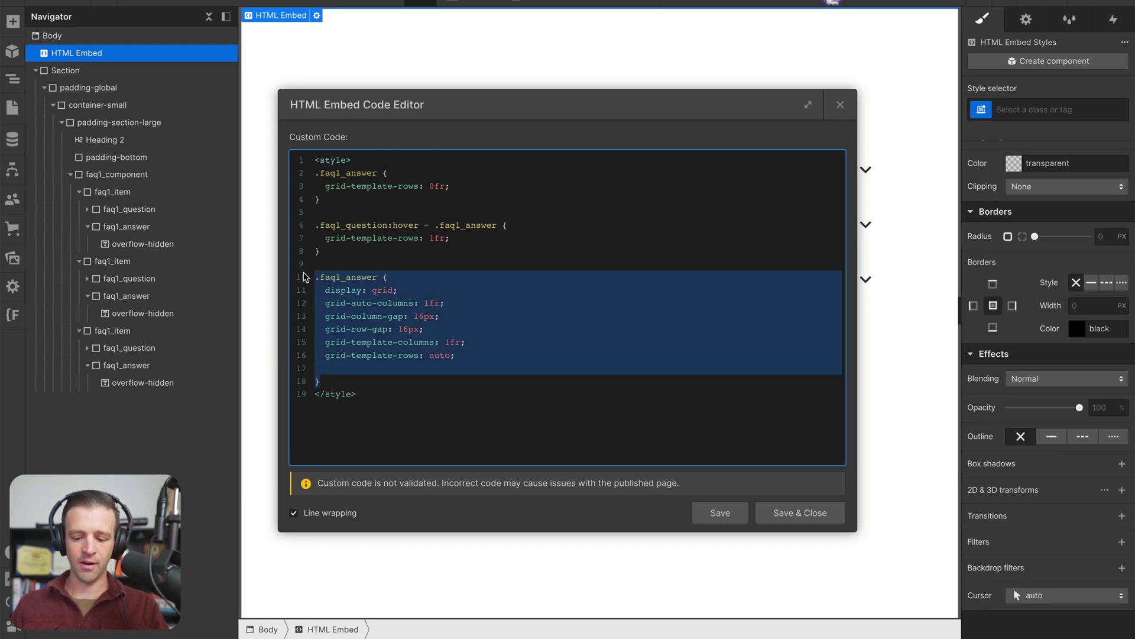
{"action": "key", "text": "BackSpace"}
{"action": "key", "text": "BackSpace"}
{"action": "left_click", "coordinate": [451, 185]}
{"action": "key", "text": "Return"}
{"action": "key", "text": "ctrl+v"}
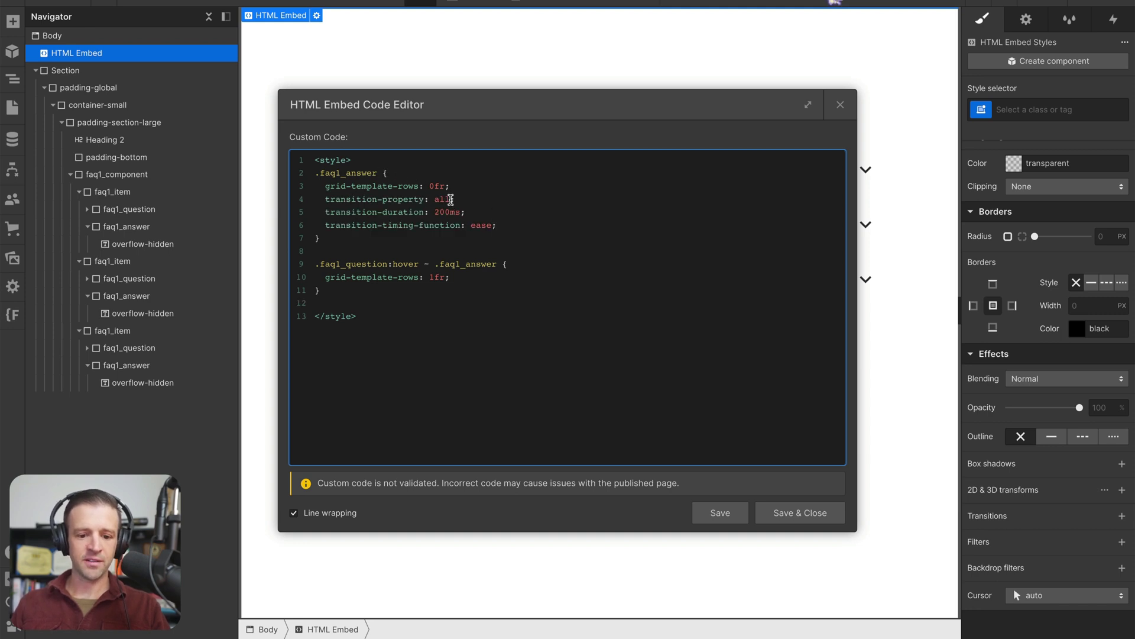
Step: Set transition-property to grid-template-rows and transition-duration to 300ms in the .faq1_answer rule, then save and close the code
{"action": "left_click_drag", "start_coordinate": [325, 185], "coordinate": [417, 188]}
{"action": "key", "text": "ctrl+c"}
{"action": "double_click", "coordinate": [443, 199]}
{"action": "key", "text": "ctrl+v"}
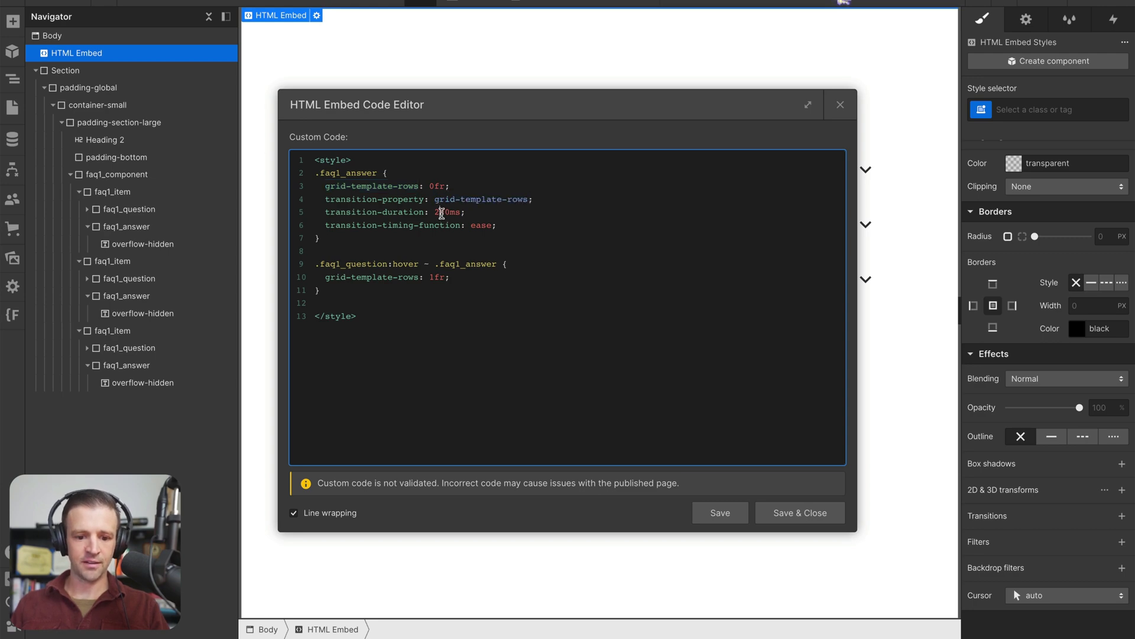
{"action": "left_click", "coordinate": [441, 212]}
{"action": "key", "text": "BackSpace"}
{"action": "type", "text": "3"}
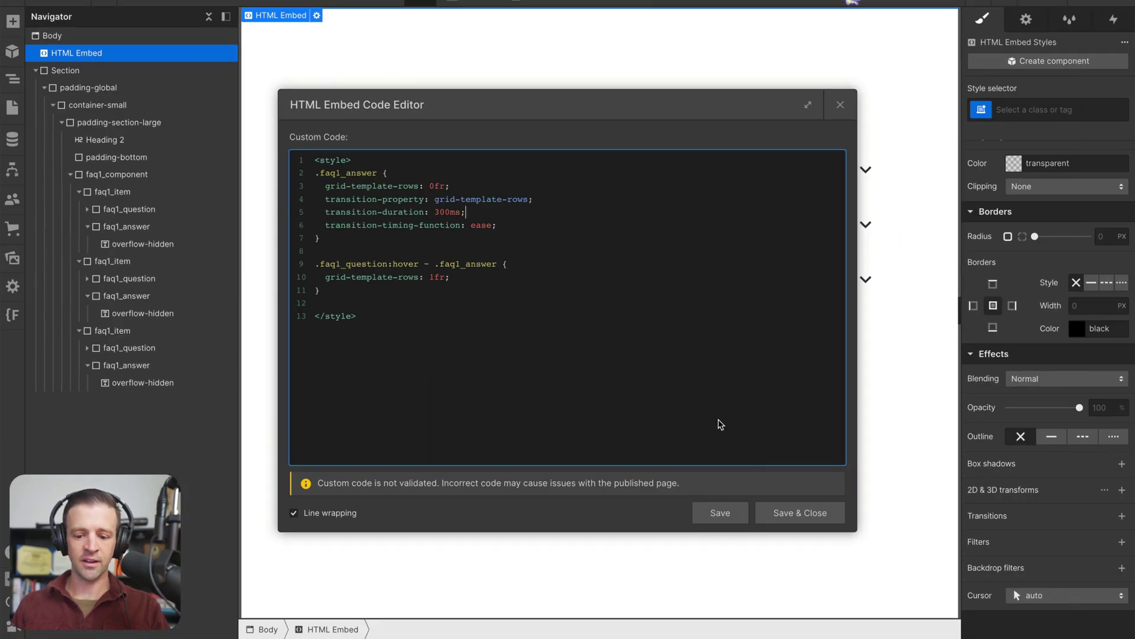
{"action": "left_click", "coordinate": [797, 511]}
Step: Remove the All Properties transition from the faq1_answer class styles and check its layout settings
{"action": "left_click", "coordinate": [598, 191]}
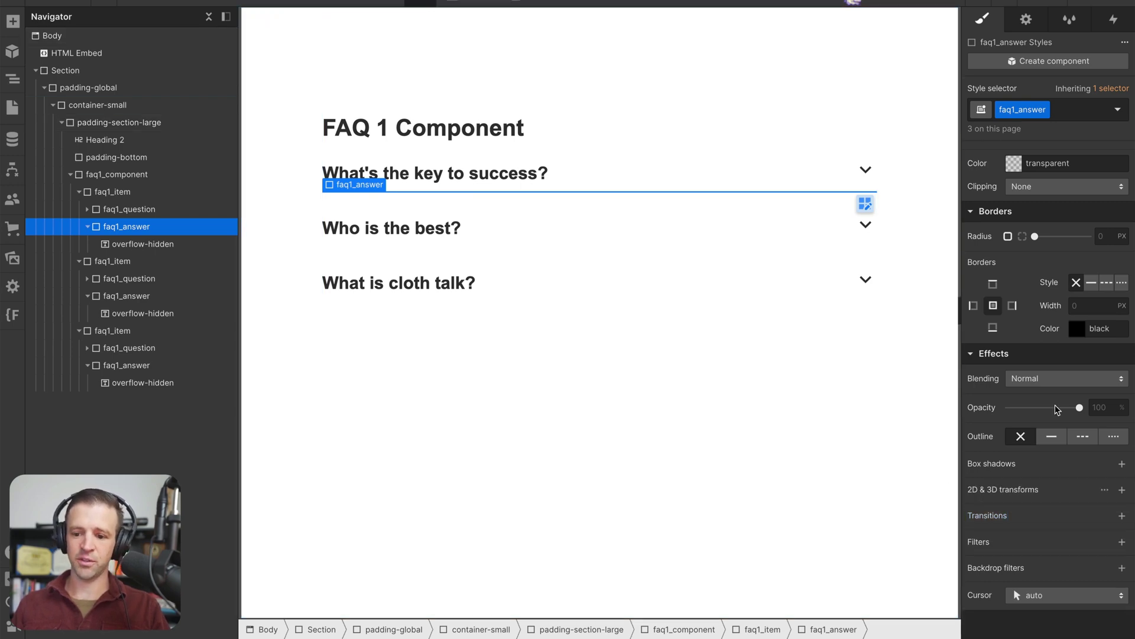
{"action": "scroll", "coordinate": [1055, 405], "scroll_direction": "up", "scroll_amount": 10}
{"action": "scroll", "coordinate": [1055, 405], "scroll_direction": "up", "scroll_amount": 3}
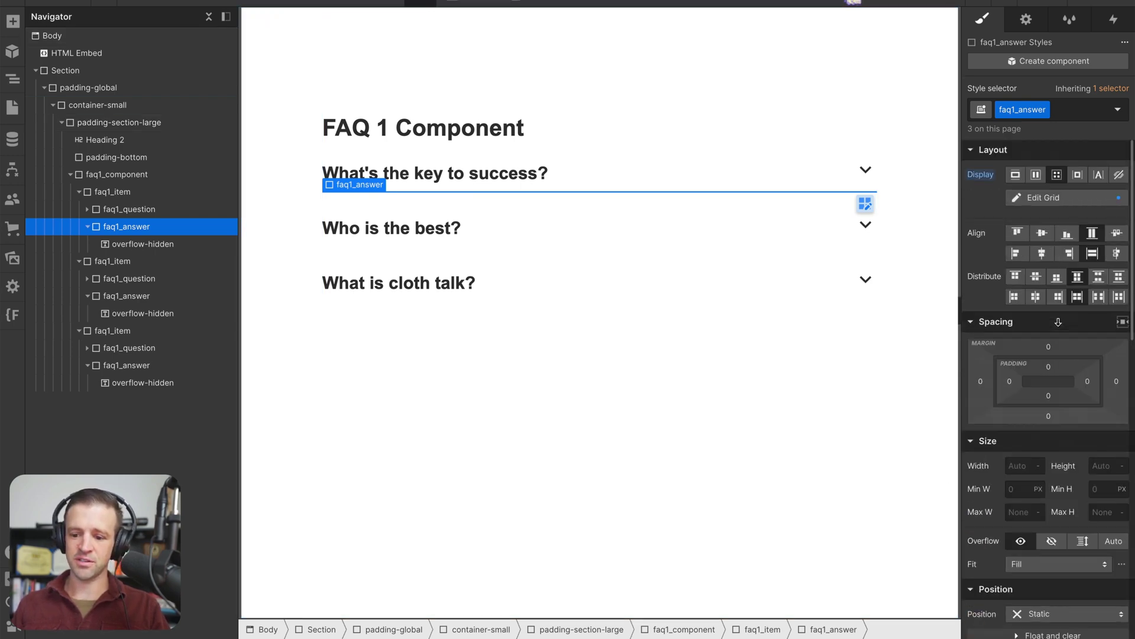
{"action": "left_click", "coordinate": [806, 451]}
Step: Preview the page and test the hover animation on the first and second FAQ questions
{"action": "left_click", "coordinate": [140, 4]}
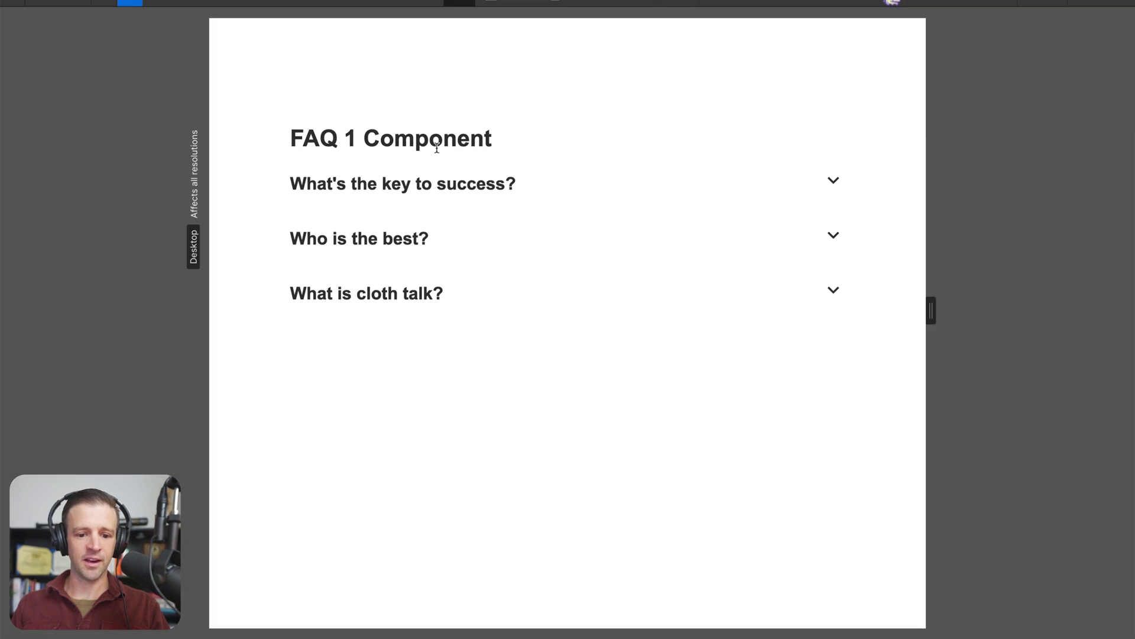
{"action": "left_click", "coordinate": [362, 185]}
{"action": "left_click", "coordinate": [363, 186]}
{"action": "left_click", "coordinate": [535, 180]}
{"action": "left_click", "coordinate": [541, 247]}
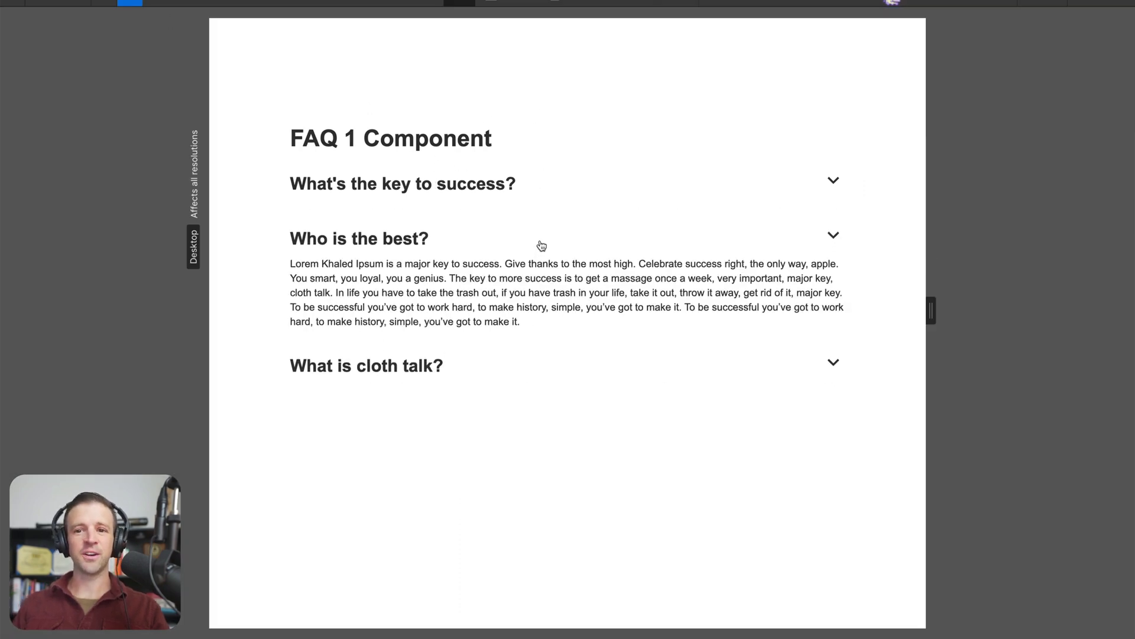